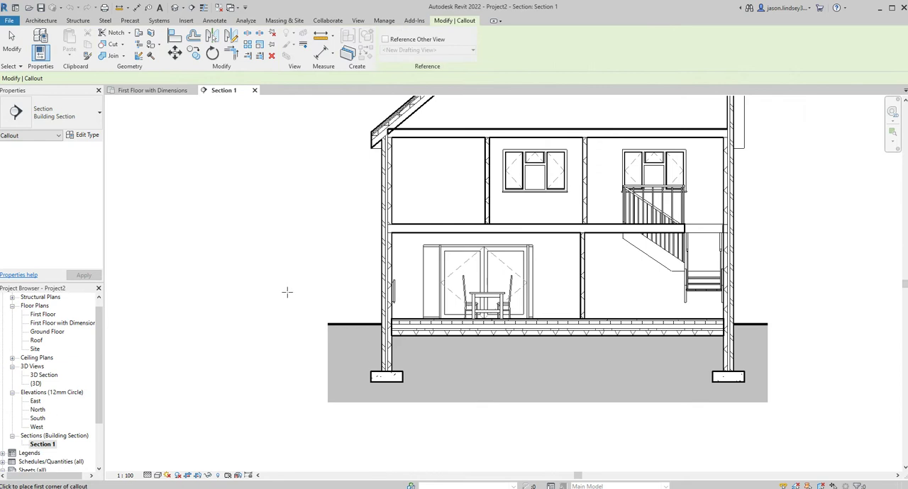
Draw a rectangular callout around the left wall's foundation and ground floor edge in Section 1, and open its callout view
click(288, 289)
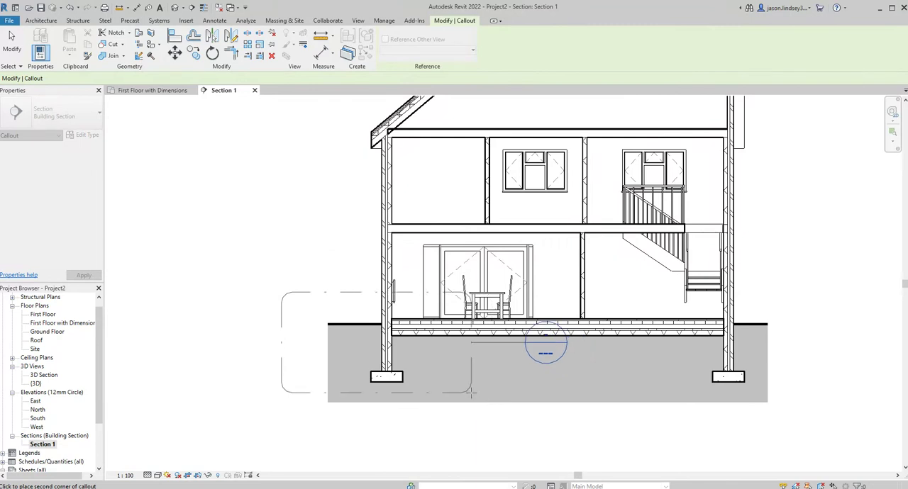
click(484, 408)
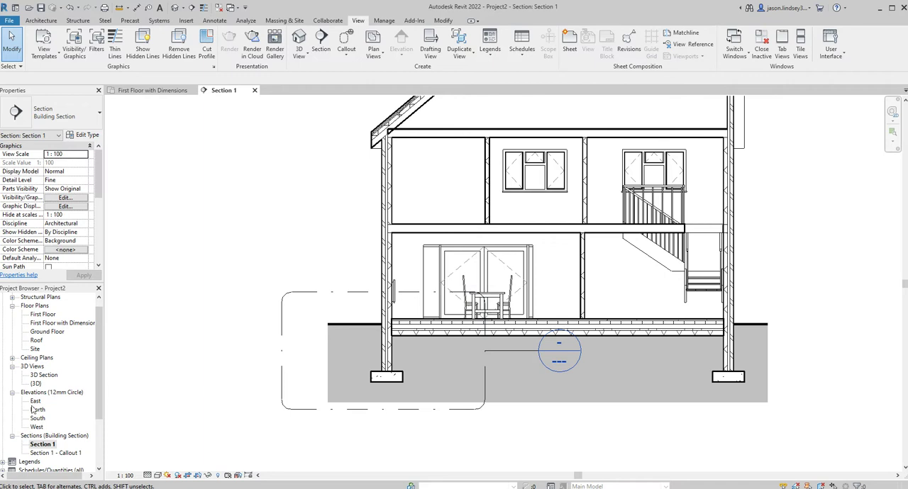
double_click(62, 454)
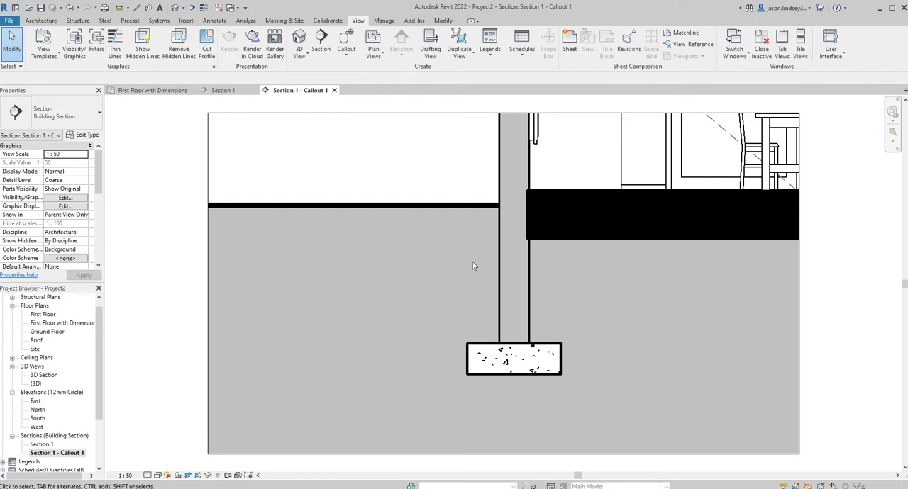
Set the callout view's detail level to Fine and its display model to Halftone
click(162, 465)
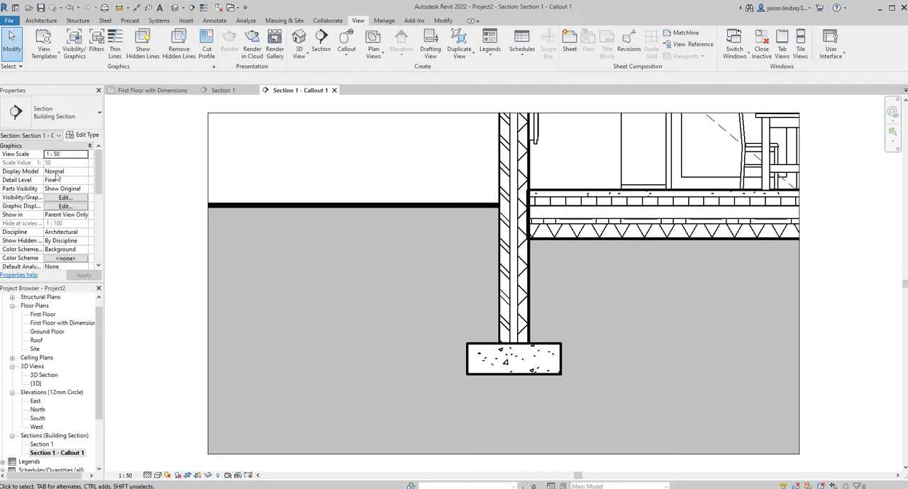
click(85, 173)
click(84, 172)
click(61, 189)
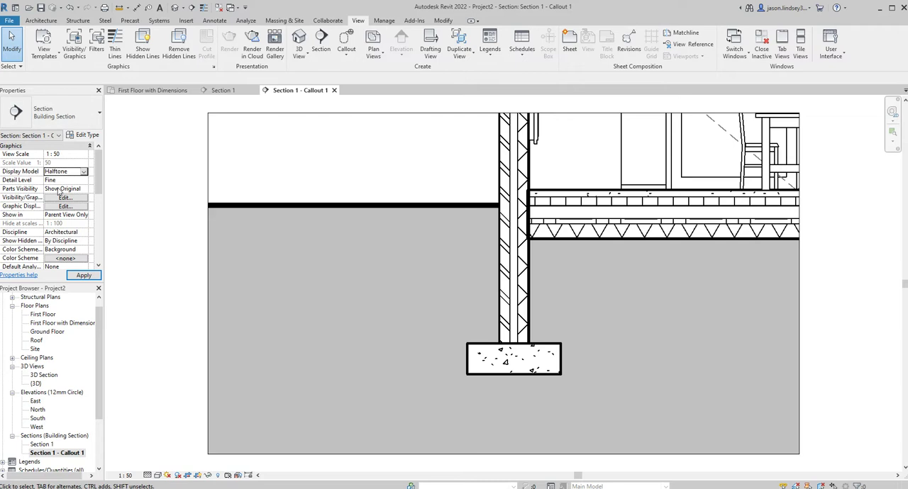
click(83, 275)
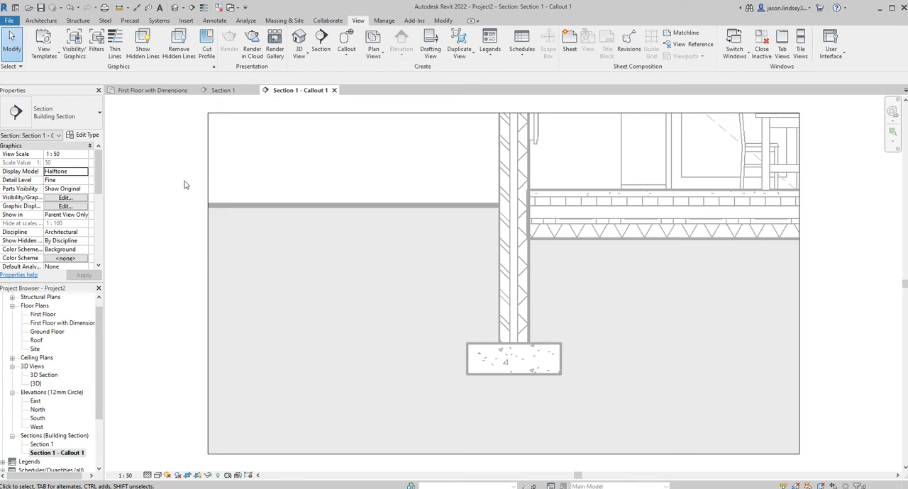
Place a Brickwork - Section repeating detail about 2180 mm long up the wall's outer leaf, starting from the top of the foundation
click(215, 21)
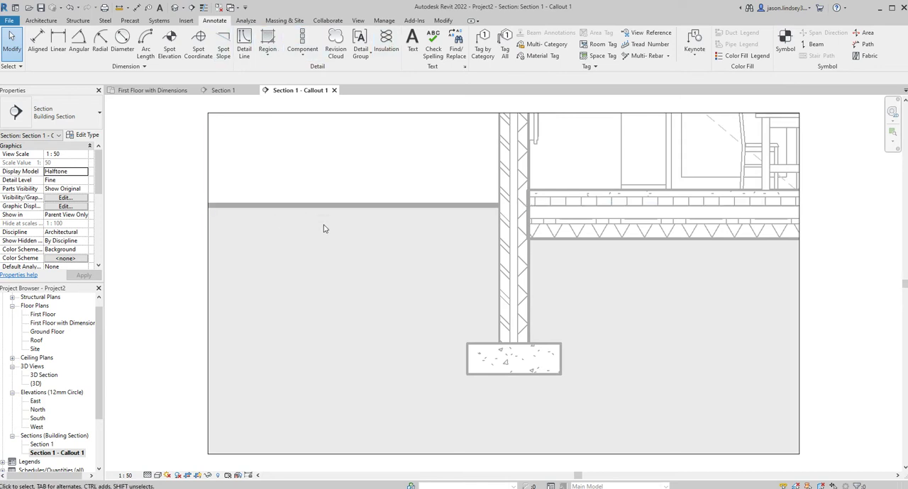
click(303, 58)
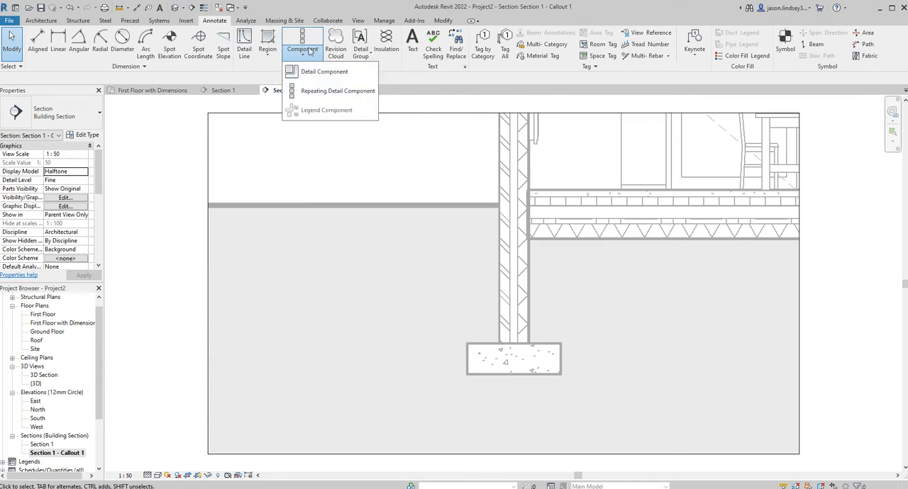
click(312, 91)
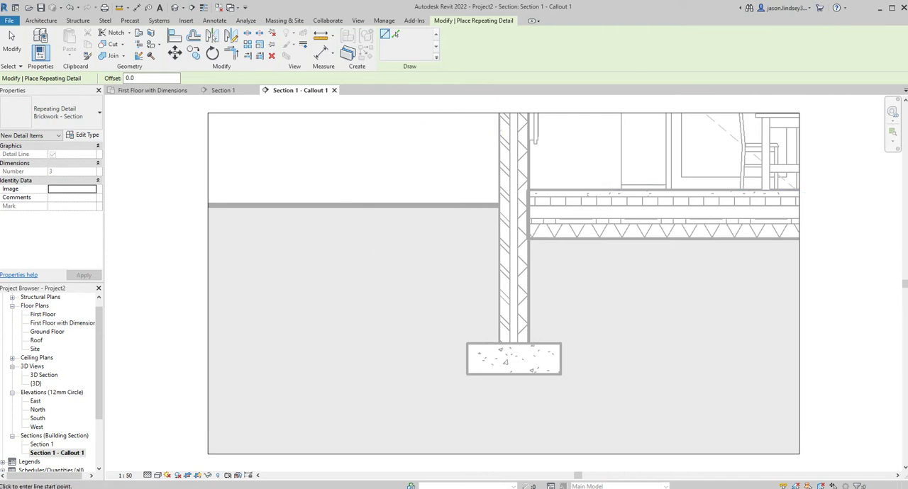
click(47, 112)
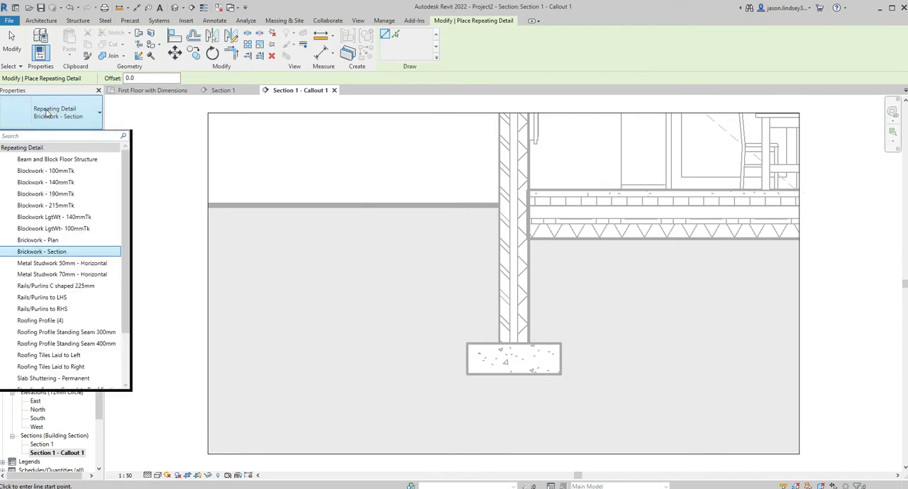
click(55, 254)
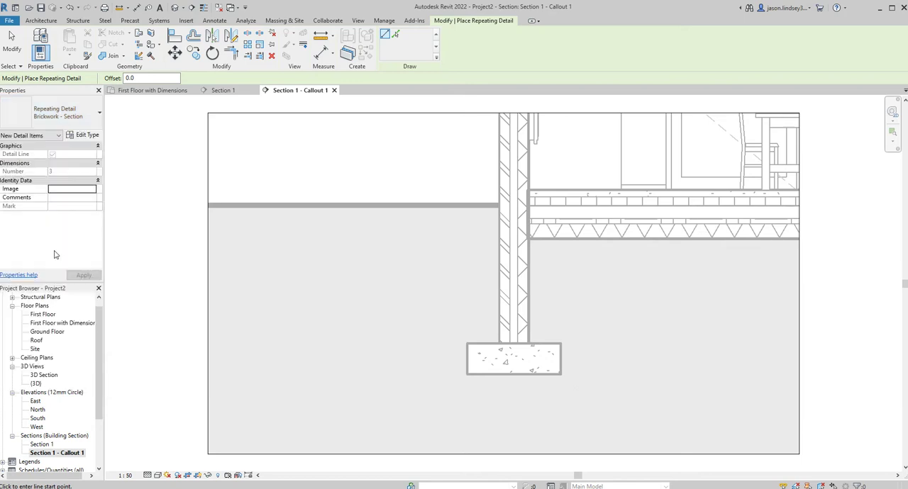
click(499, 343)
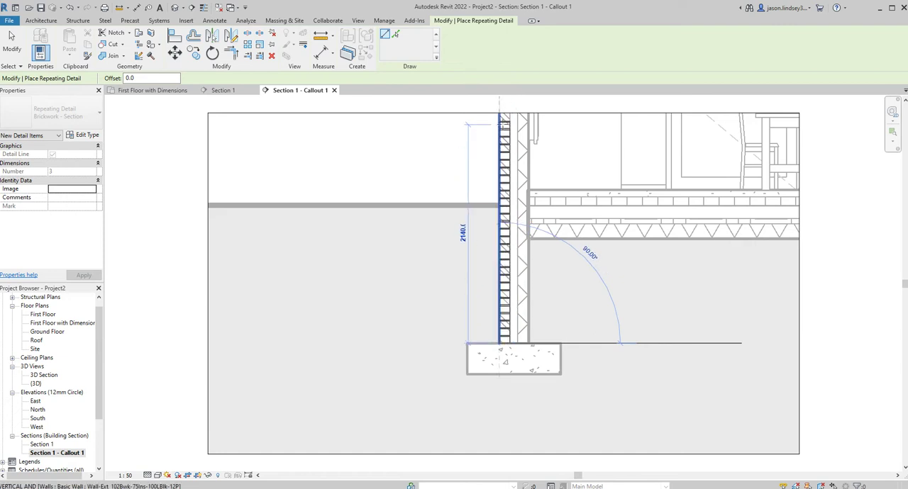
click(503, 119)
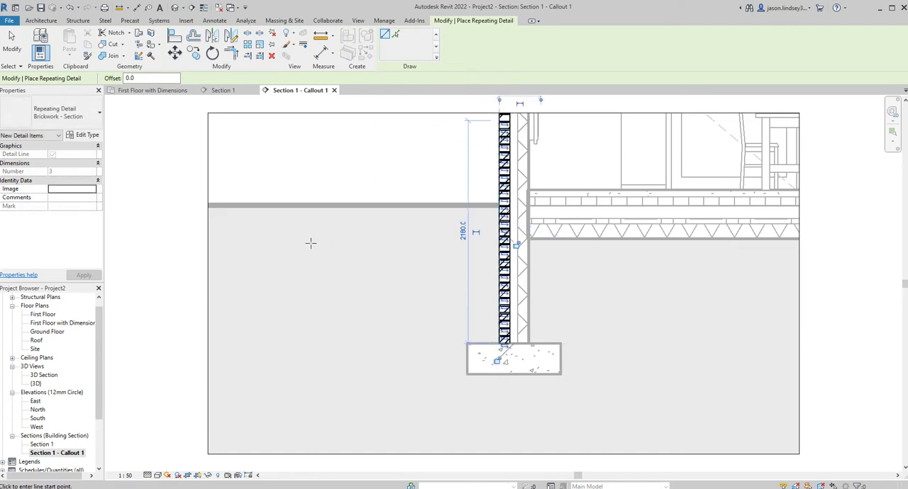
Place a Blockwork - 100mmTk repeating detail about 2180 mm long up the wall's inner leaf, starting from the top of the foundation
click(63, 116)
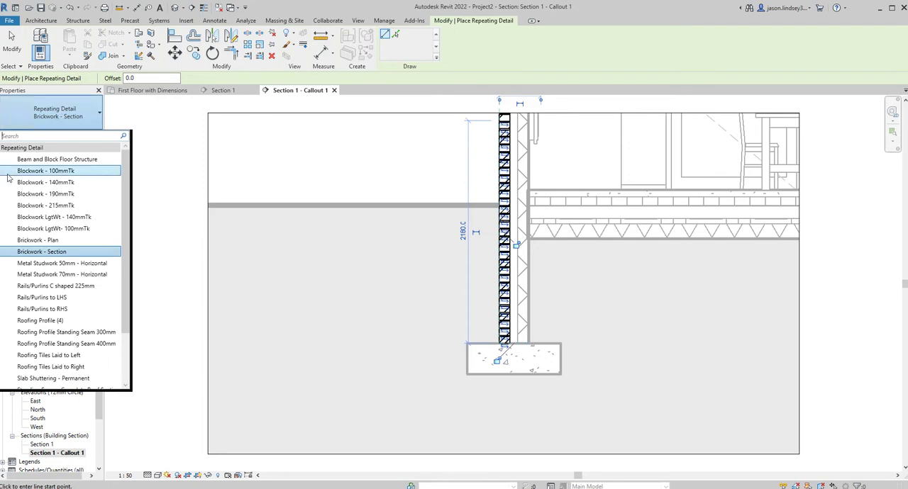
click(55, 171)
click(517, 344)
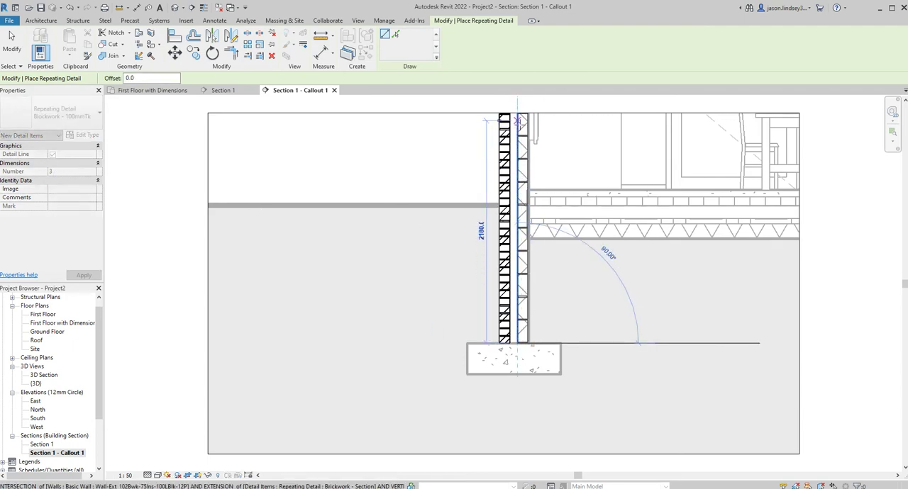
click(517, 121)
key(Escape)
key(Escape)
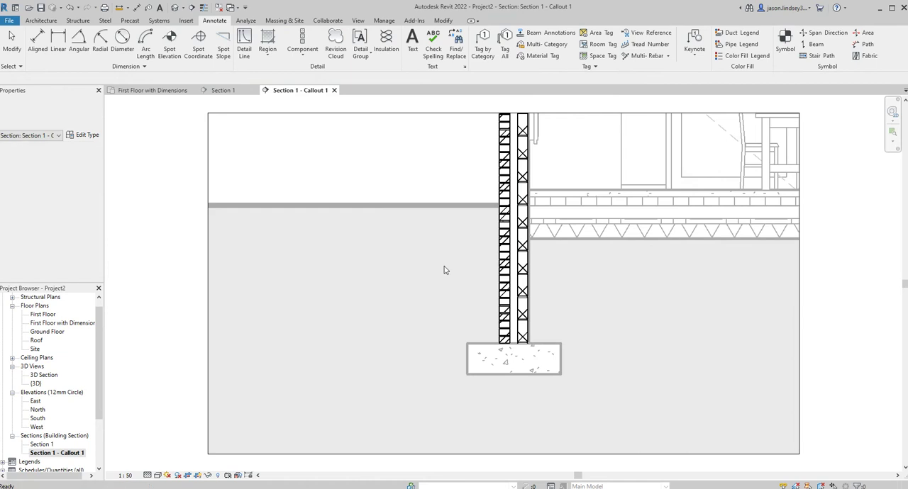
Move the blockwork repeating detail down so that one of its mortar joints lines up with the top of the ground floor
scroll(521, 252, up, 4)
middle_drag(498, 137, 477, 222)
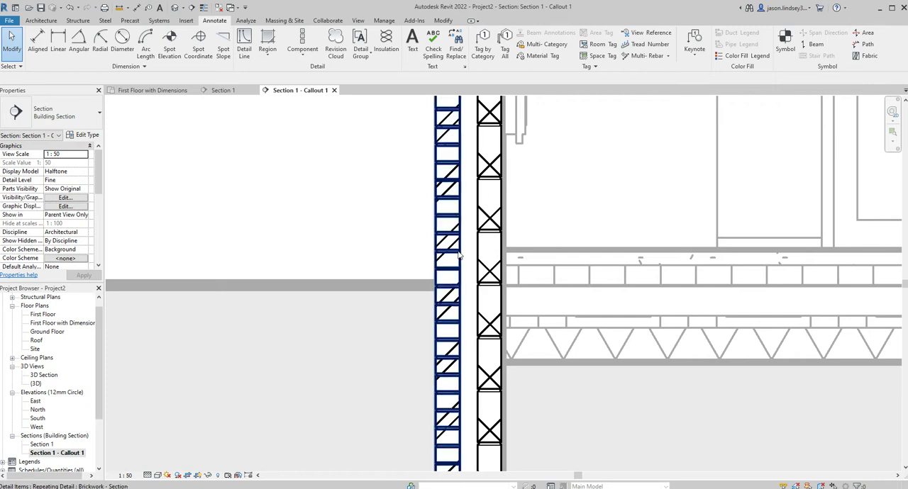
click(502, 217)
drag(501, 225, 500, 245)
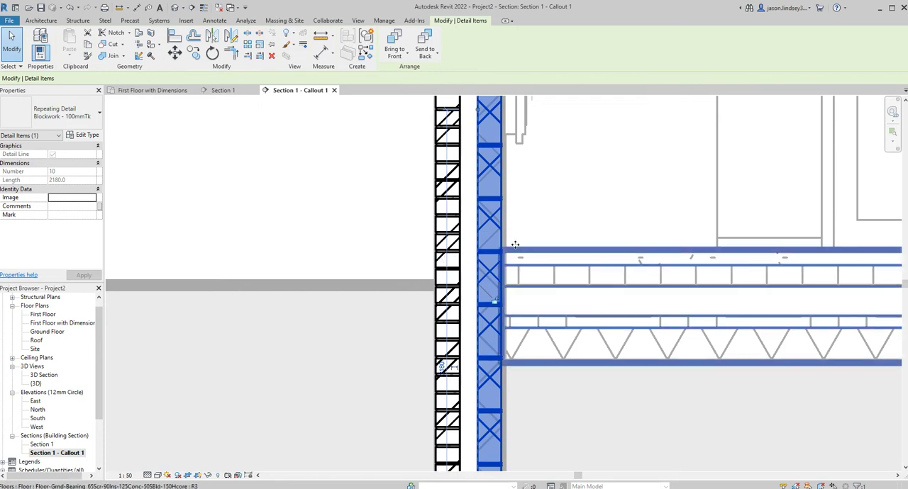
click(545, 221)
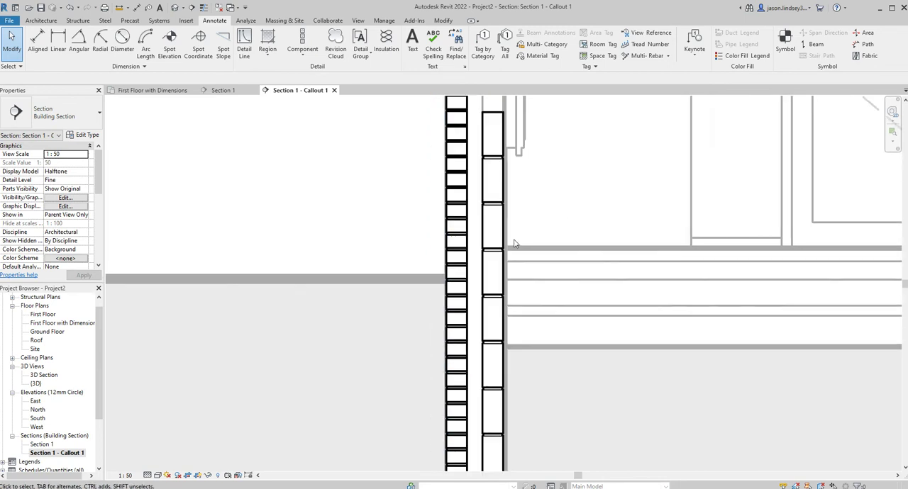
Start a filled region at the wall foundation and duplicate the Diagonal_cross-hatch type as Concrete
scroll(513, 246, down, 3)
scroll(424, 364, down, 1)
middle_drag(425, 363, 425, 242)
scroll(454, 356, up, 2)
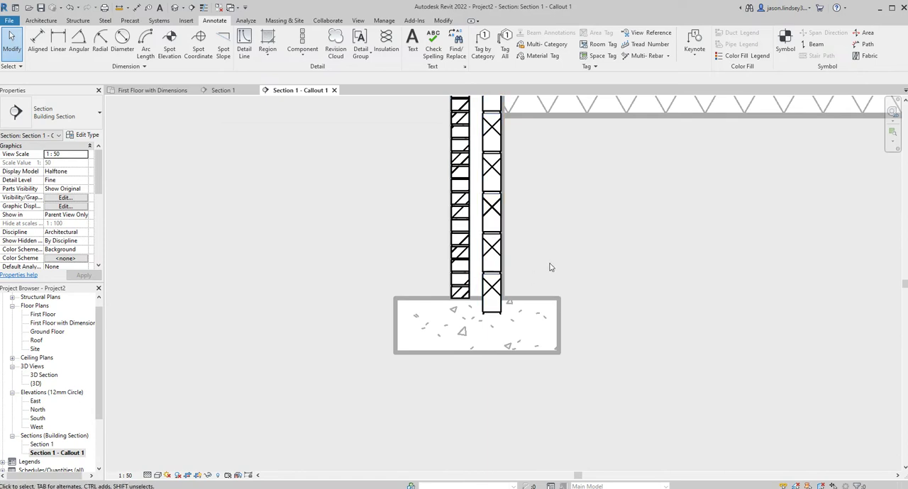
scroll(536, 273, up, 1)
middle_drag(534, 273, 541, 233)
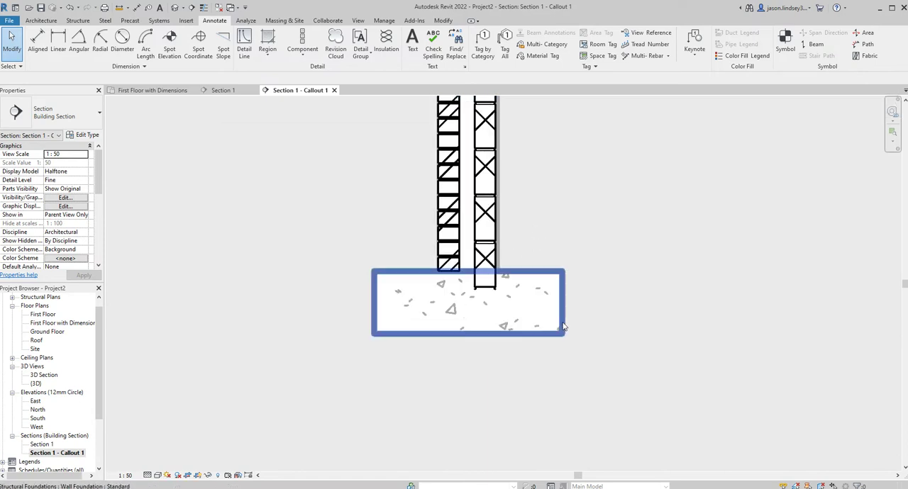
click(267, 39)
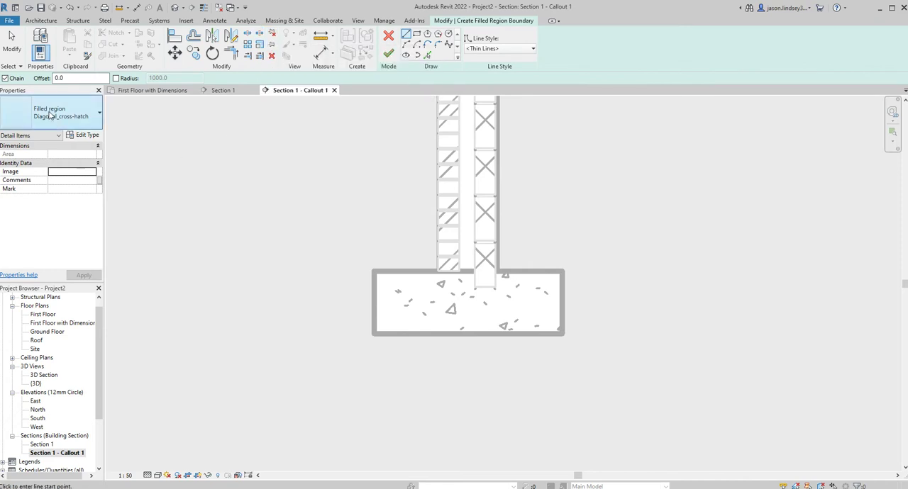
click(50, 116)
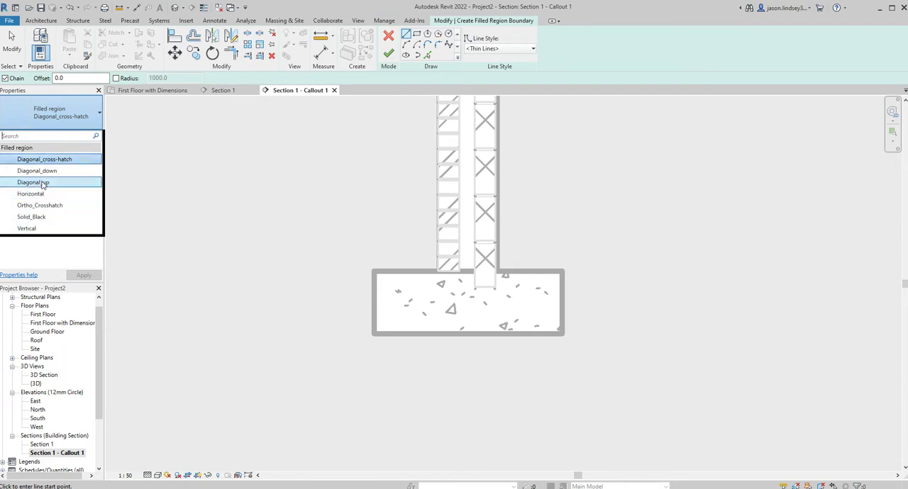
click(61, 118)
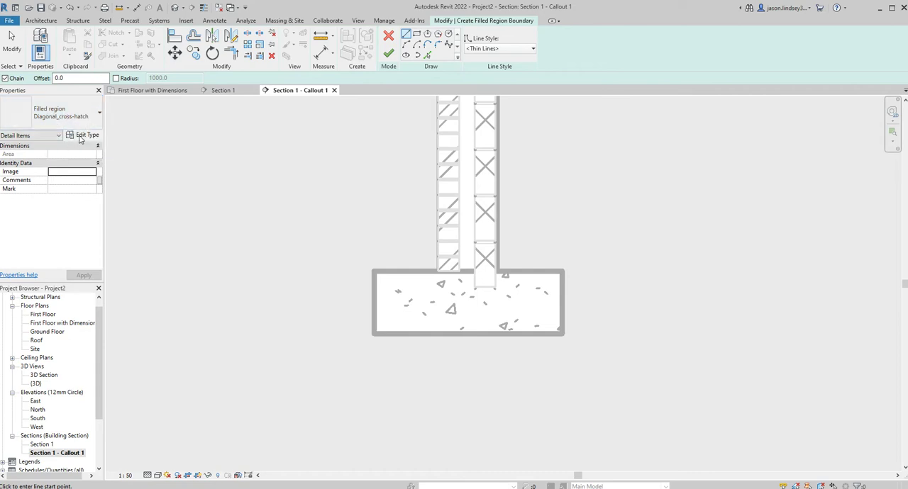
click(82, 135)
click(518, 133)
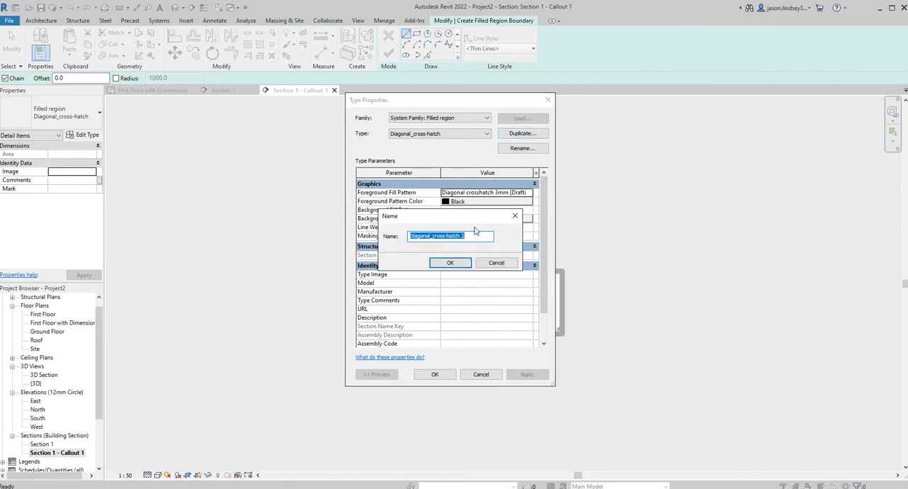
text(Concrete)
key(Return)
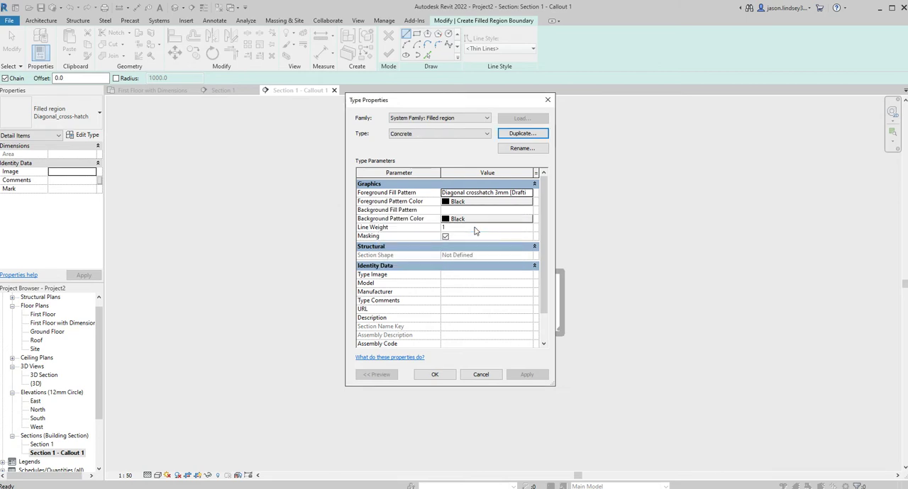
Set the Concrete filled region type's foreground fill pattern to the Concrete drafting pattern
click(529, 193)
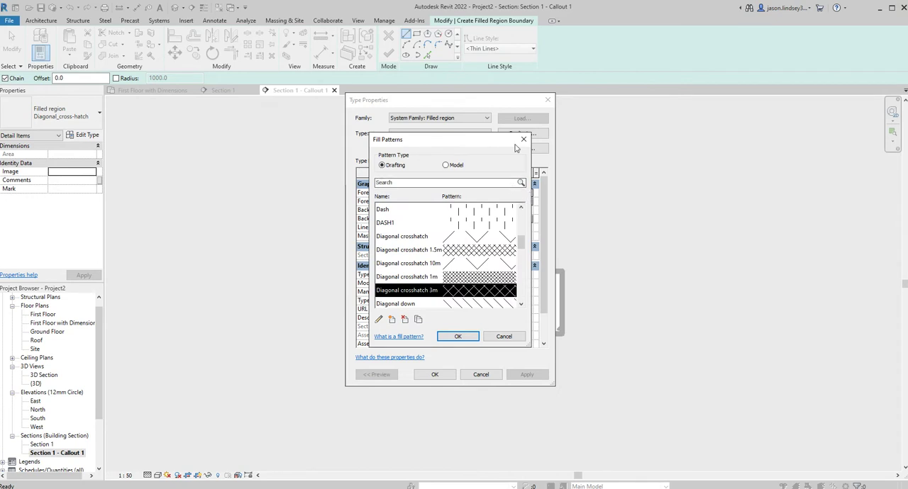
key(Return)
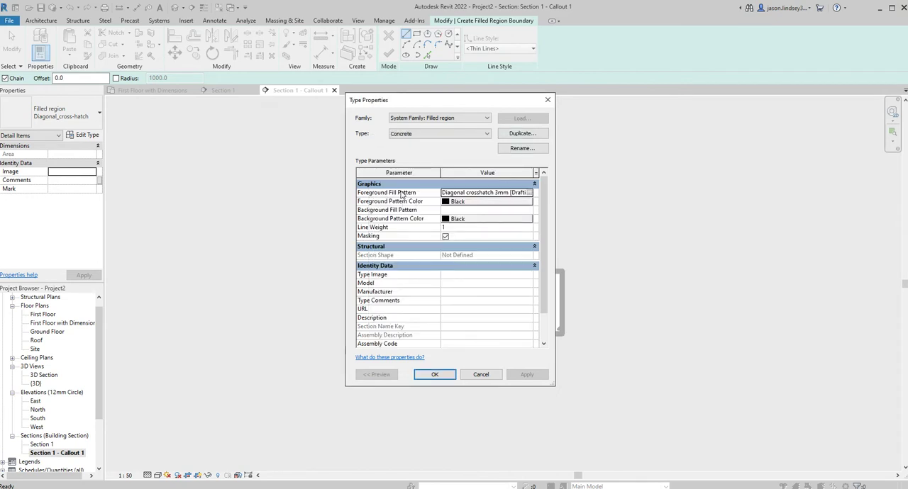
click(530, 193)
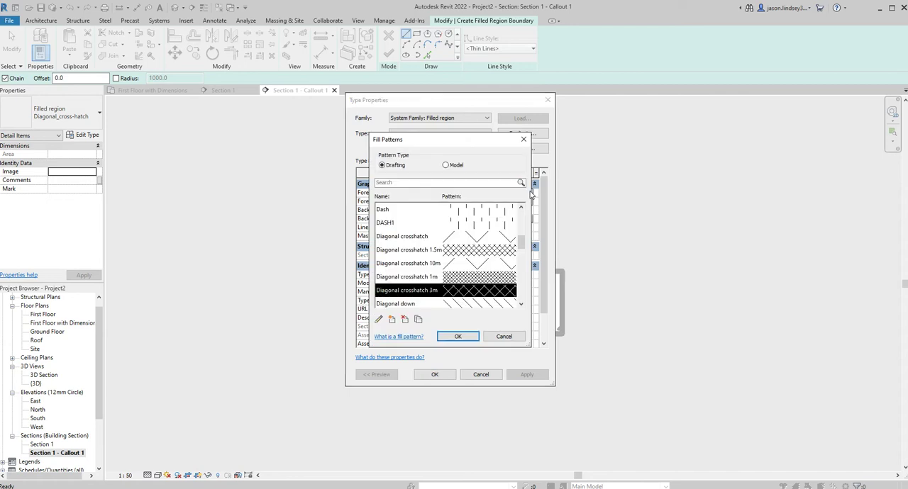
scroll(455, 240, down, 1)
scroll(454, 239, up, 2)
scroll(423, 243, up, 1)
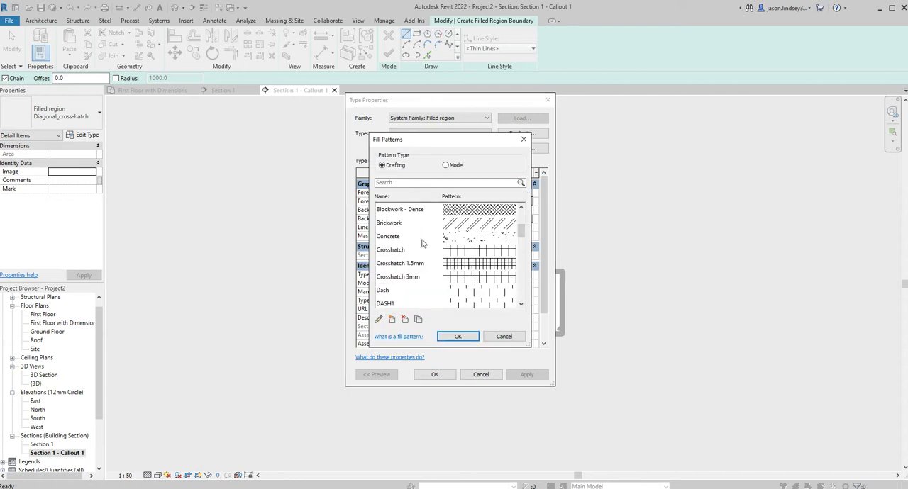
click(458, 239)
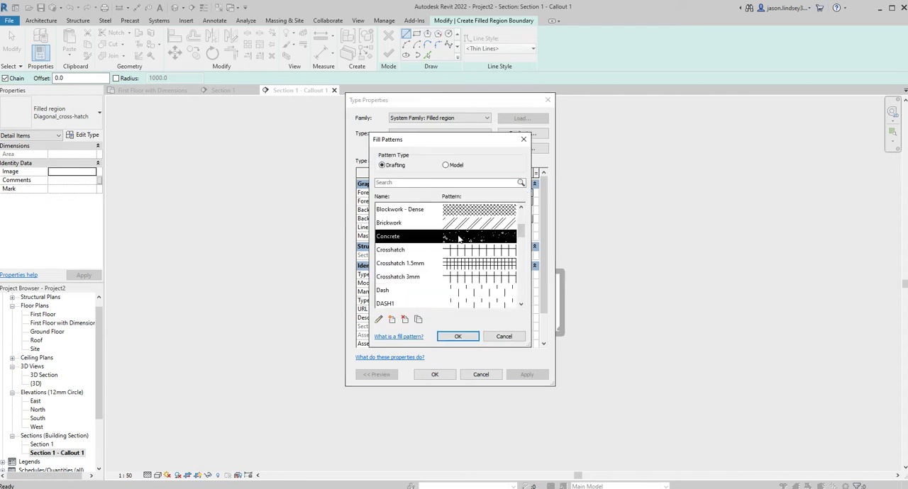
click(458, 336)
click(434, 374)
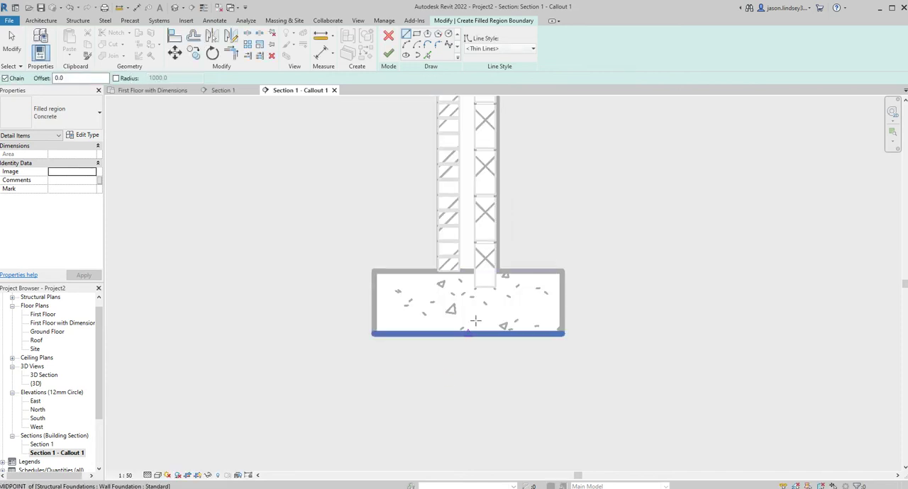
Draw a rectangular filled region boundary of about 914 by 305 mm over the foundation outline and finish the region
click(417, 34)
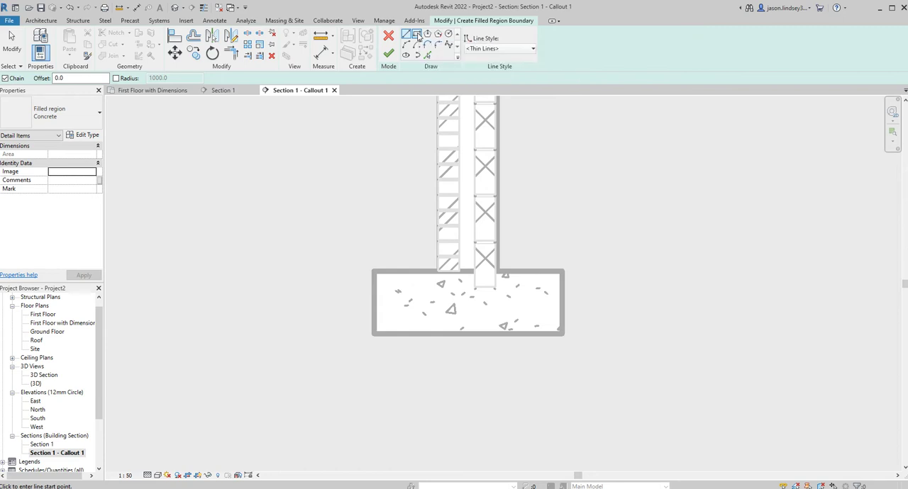
click(373, 271)
click(565, 332)
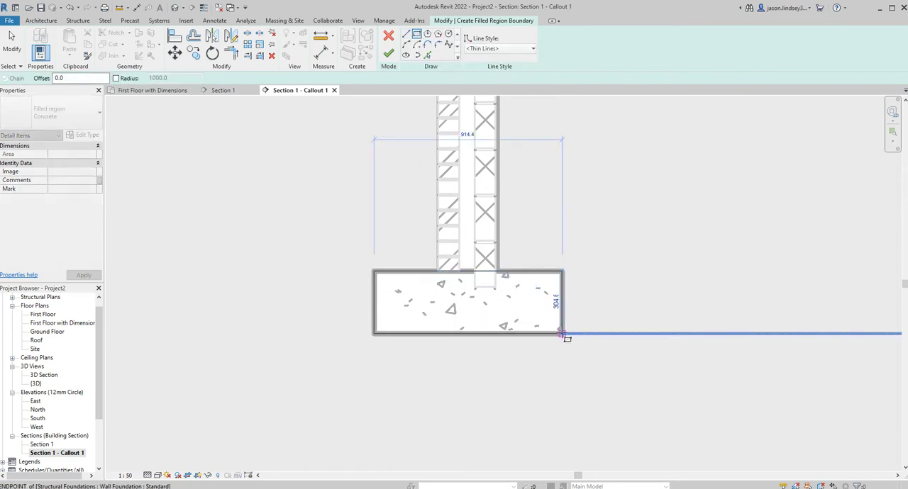
click(389, 54)
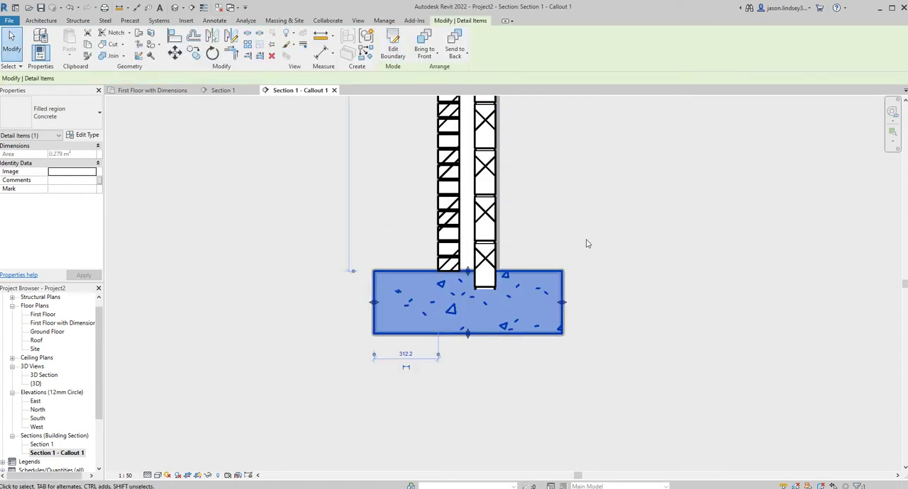
Bring the concrete foundation filled region to the front so it covers the bottom of the blockwork
click(528, 229)
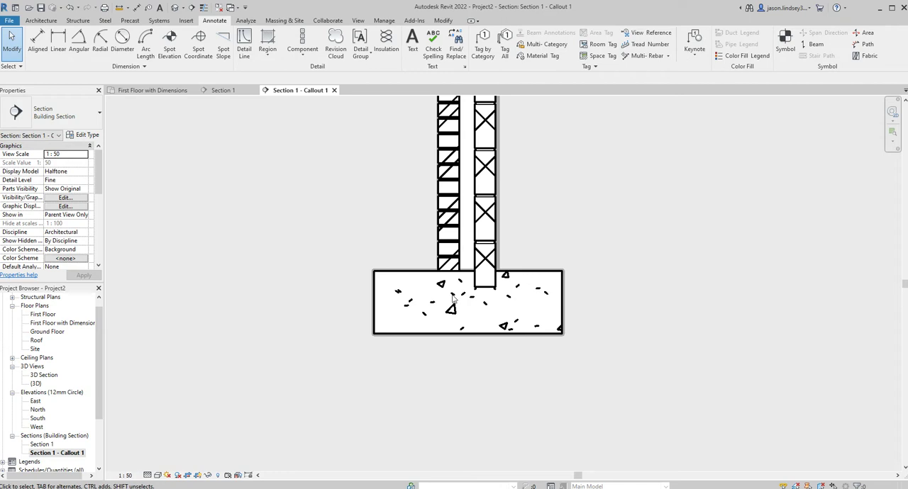
click(537, 278)
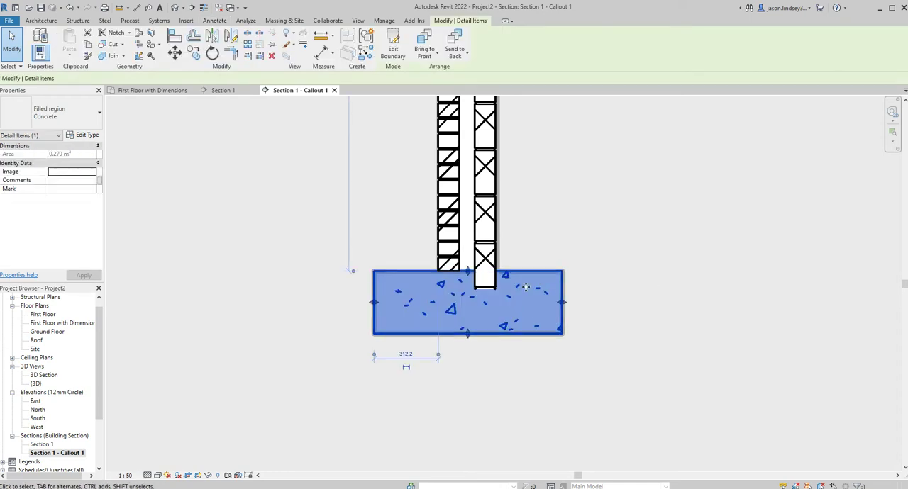
click(438, 43)
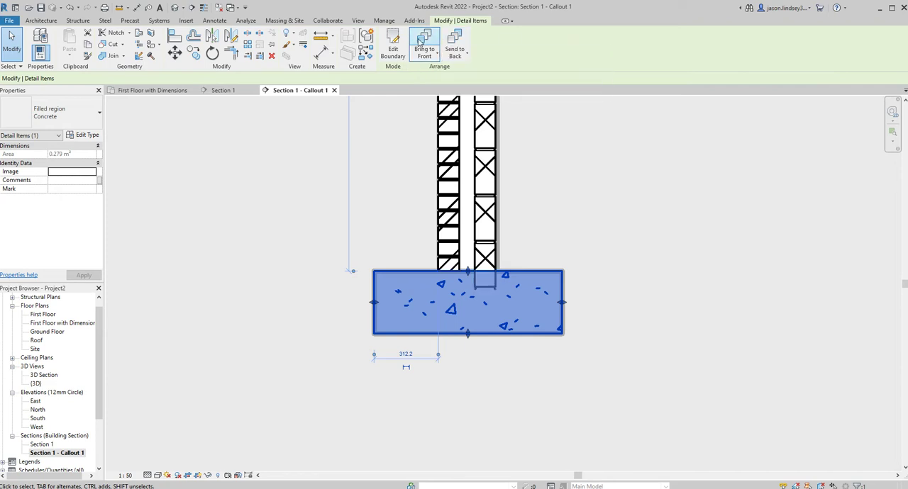
click(600, 214)
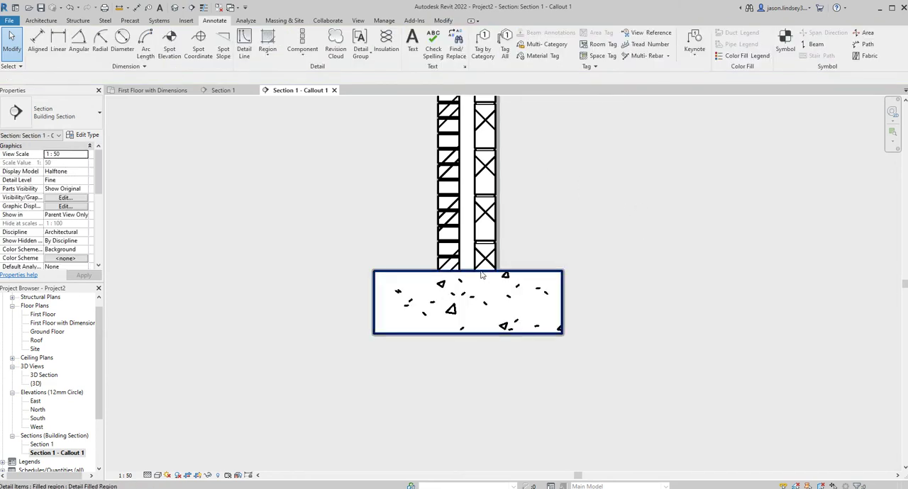
Start another filled region for the ground around the foundation and duplicate the Concrete type as Earth
scroll(461, 312, down, 3)
scroll(522, 236, down, 1)
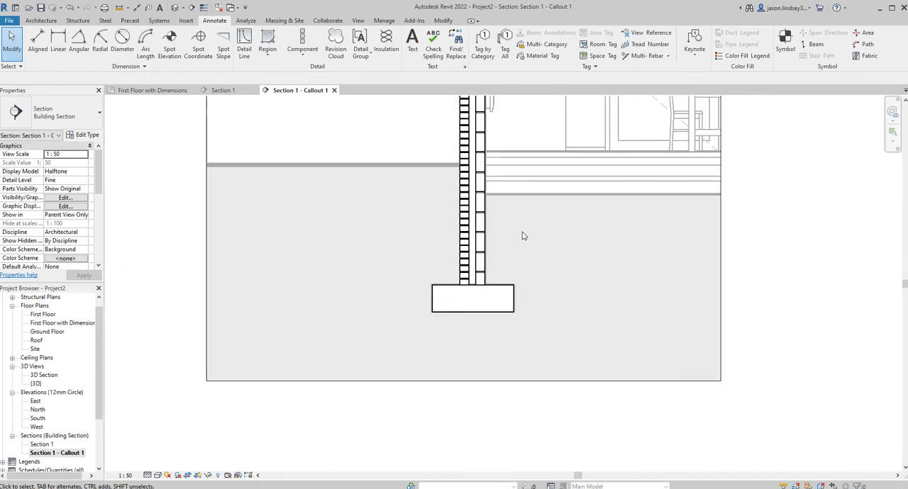
middle_drag(529, 234, 555, 285)
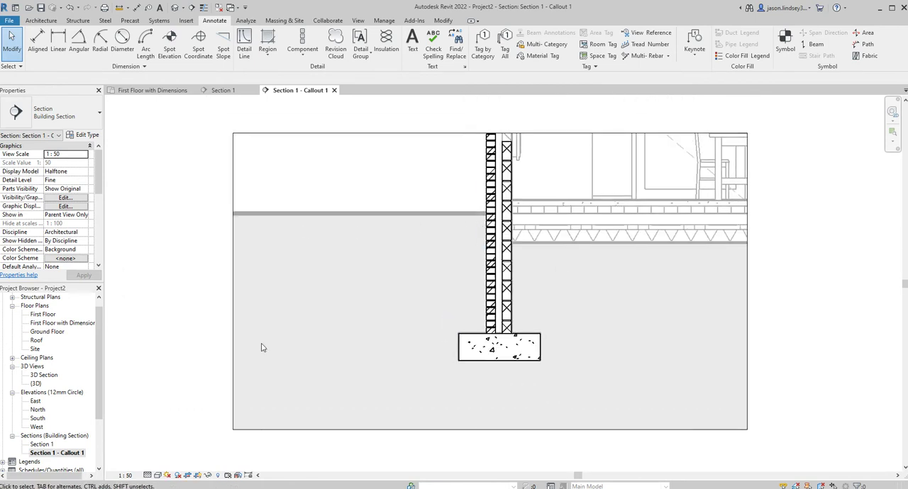
mouse_move(612, 330)
middle_down()
mouse_move(549, 318)
mouse_move(575, 314)
middle_up()
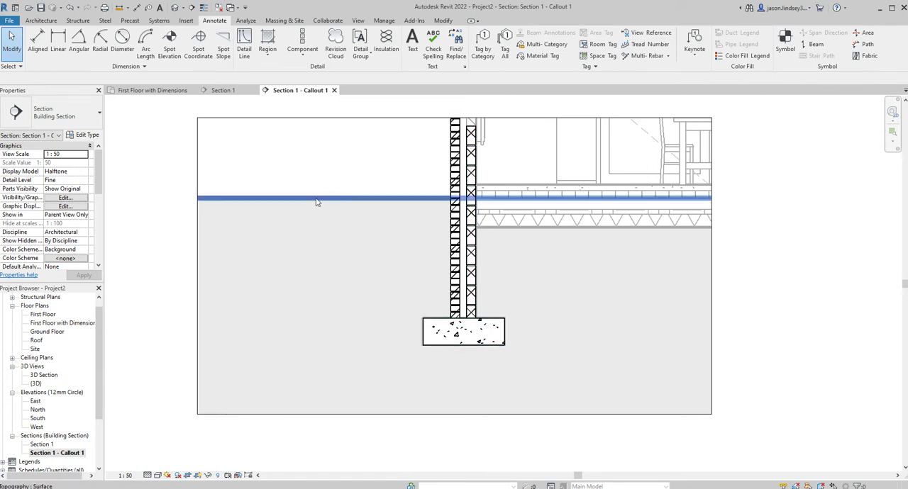
click(267, 42)
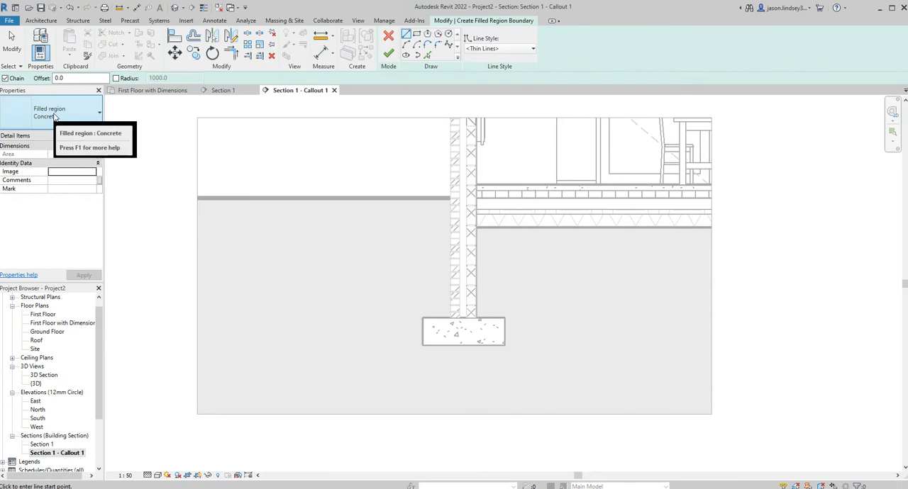
click(85, 135)
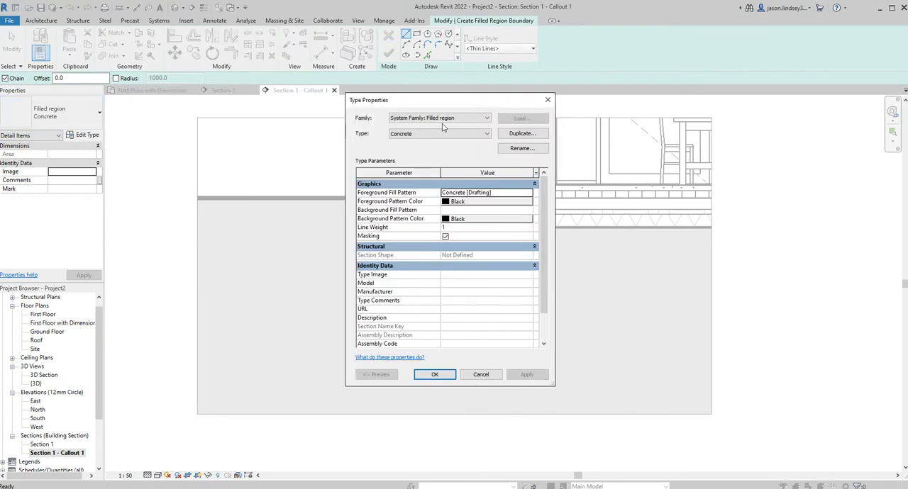
click(525, 134)
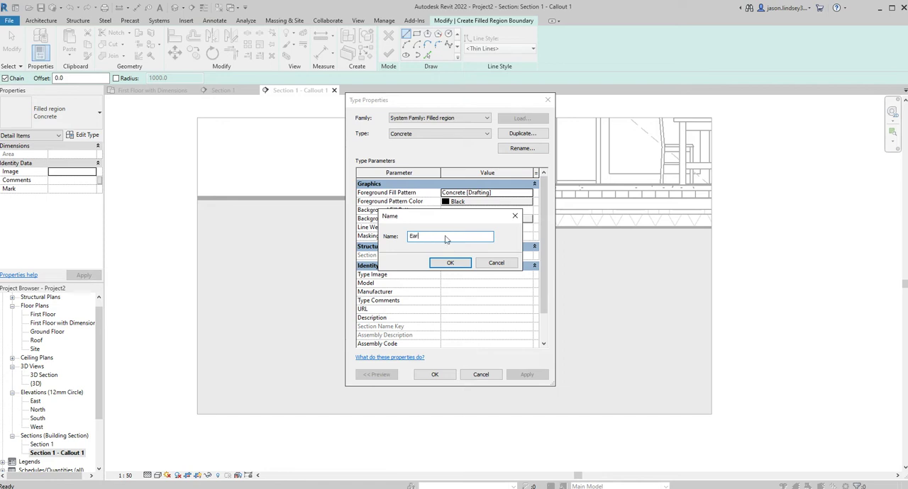
click(469, 263)
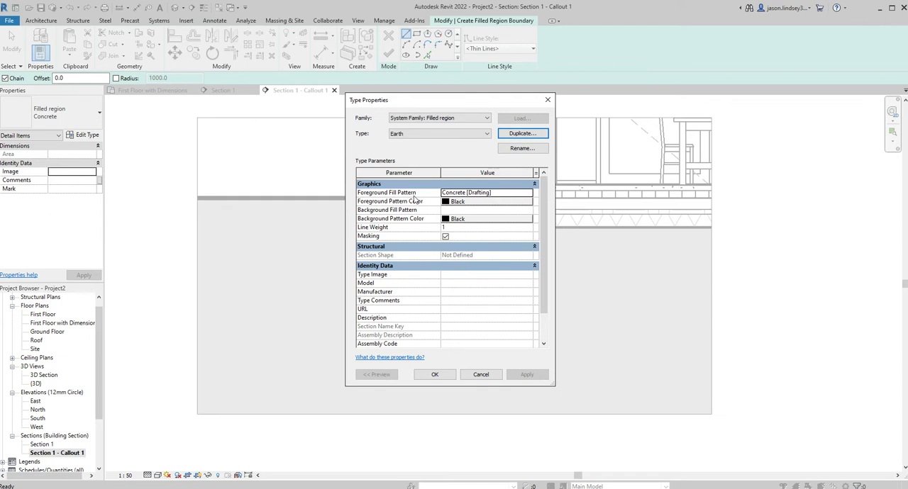
Set the Earth filled region type's foreground fill pattern to the Earth drafting pattern
click(529, 193)
scroll(464, 241, down, 4)
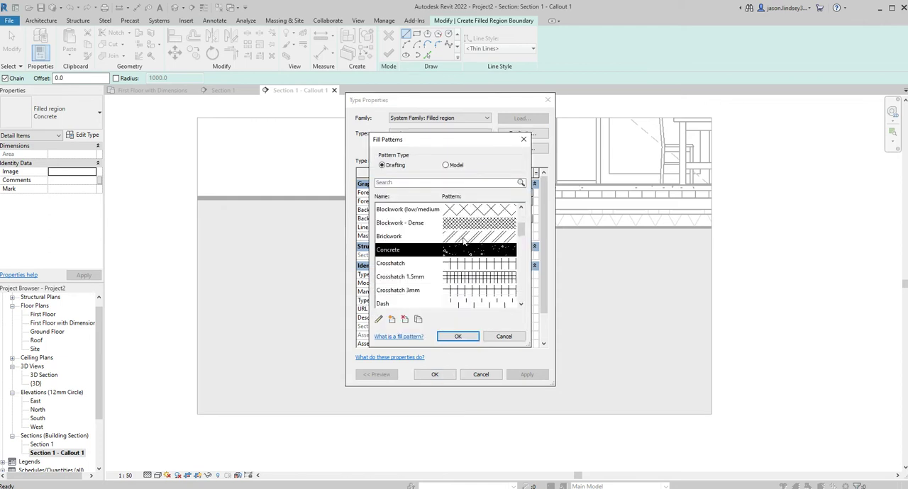
scroll(462, 242, down, 2)
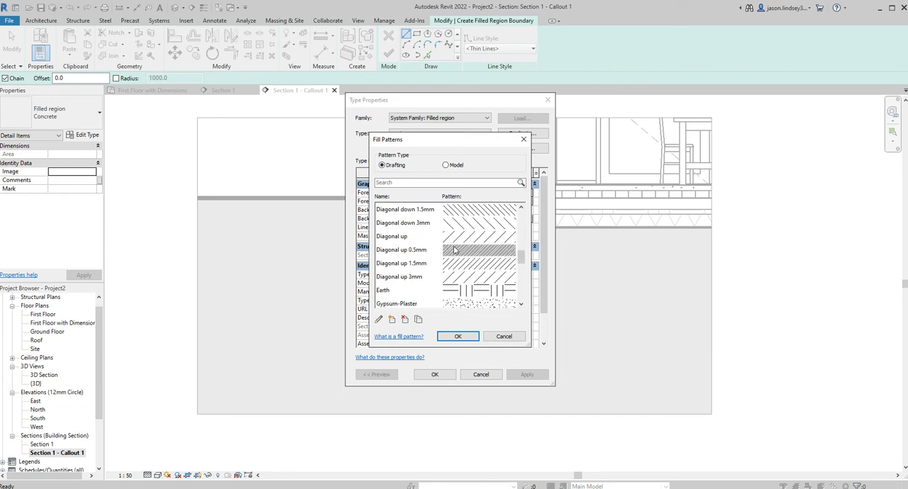
click(409, 291)
click(463, 338)
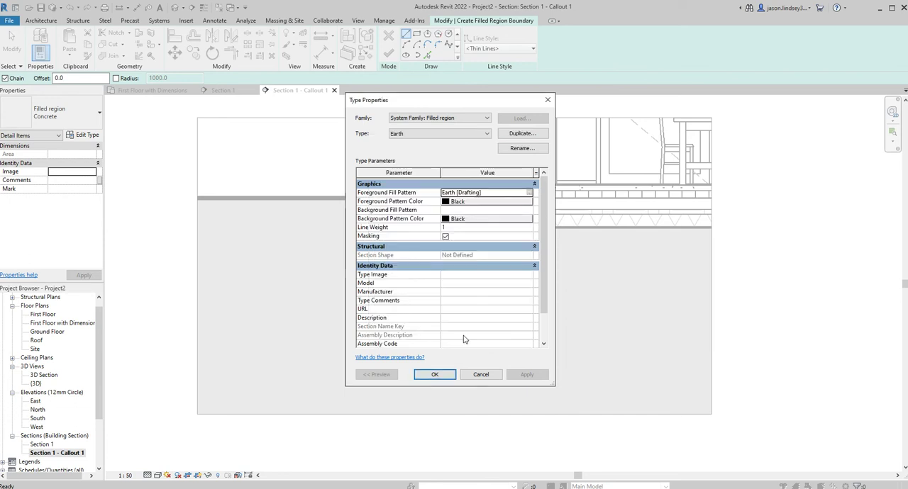
click(434, 378)
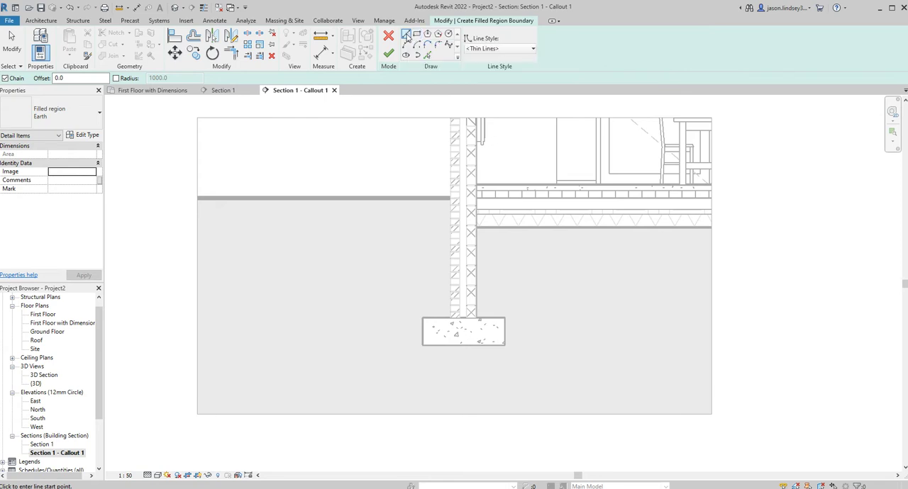
Sketch the earth boundary from the brickwork about 2800 mm along the ground line and around the callout's outer edges to the floor underside
click(449, 204)
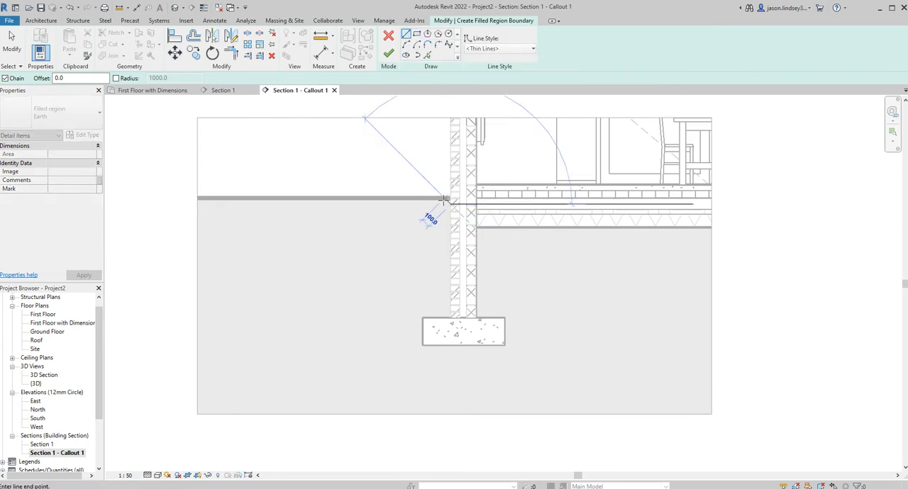
click(201, 205)
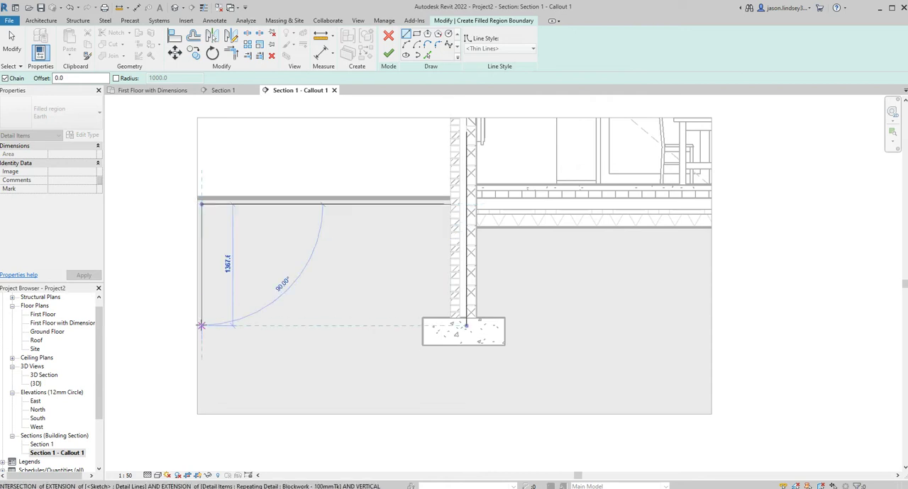
click(201, 417)
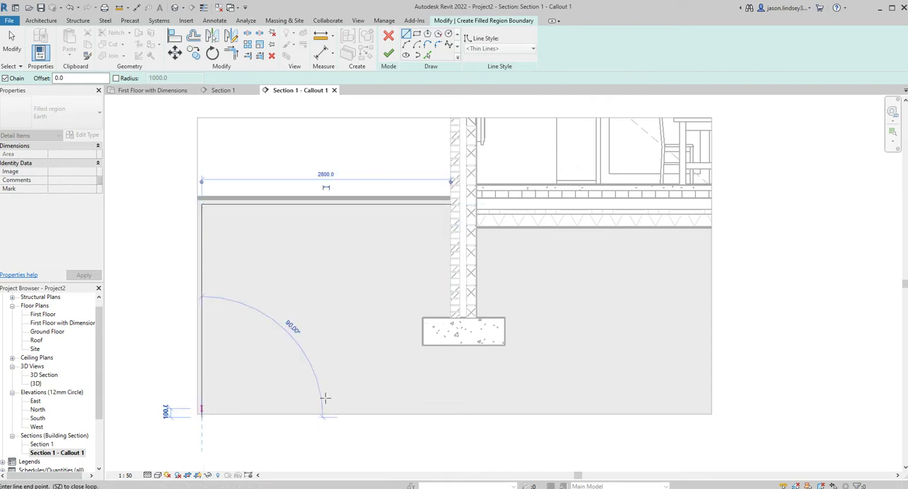
click(708, 415)
click(709, 228)
Continue the boundary along the floor underside, down the blockwork, around the concrete foundation and up the brickwork to close the loop
click(475, 228)
click(476, 316)
click(502, 317)
click(501, 345)
click(423, 345)
click(423, 319)
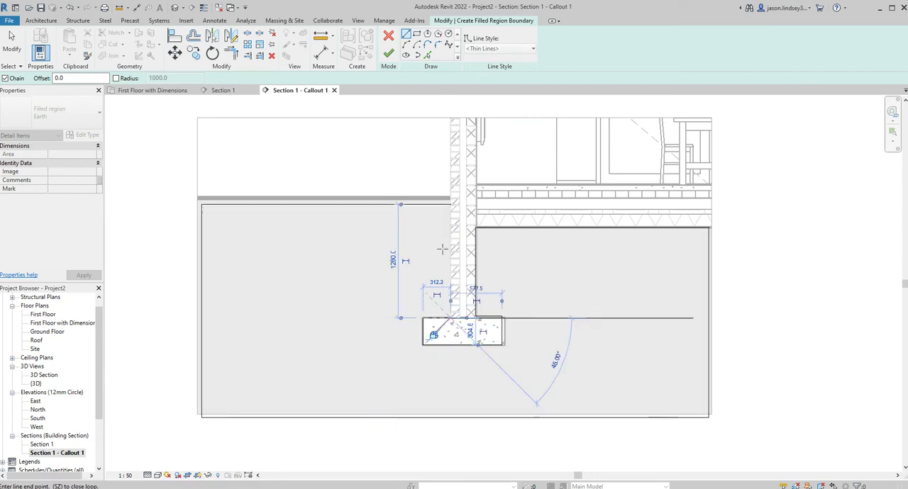
click(451, 205)
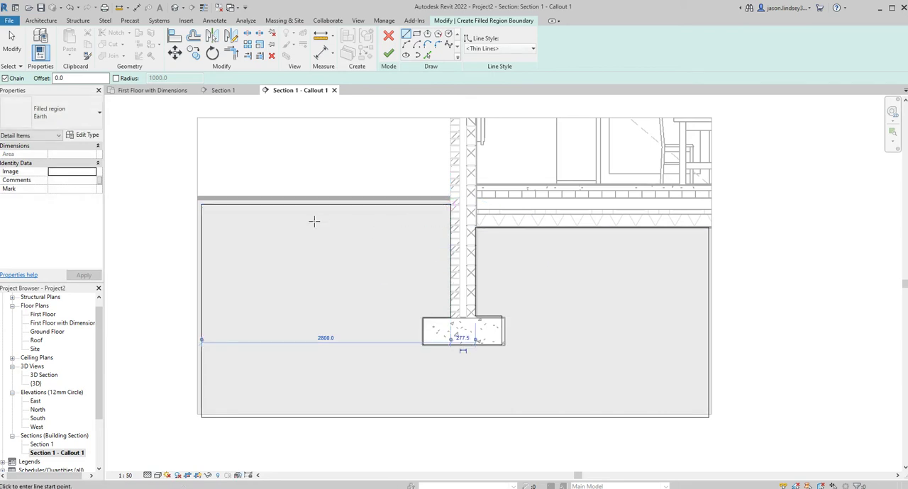
key(Escape)
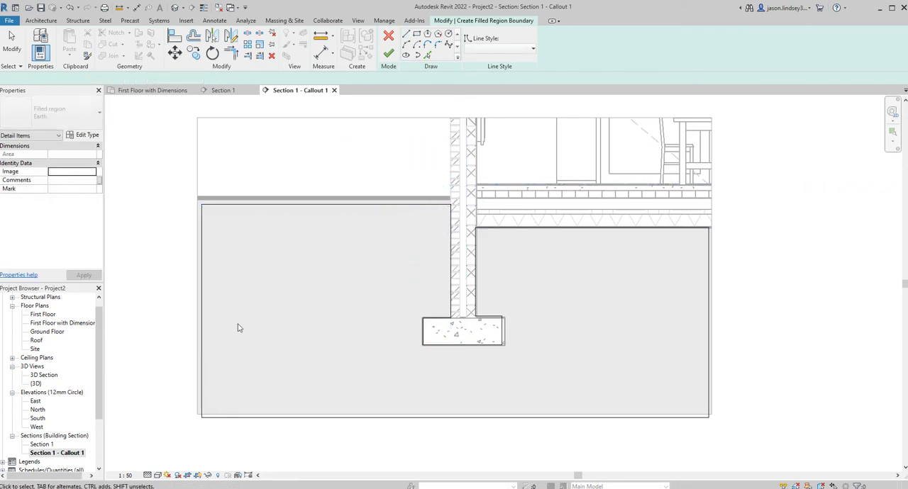
key(Escape)
Move the boundary's ground-level line up to meet the topography surface and finish the earth filled region
scroll(287, 213, up, 2)
click(326, 200)
drag(330, 193, 334, 191)
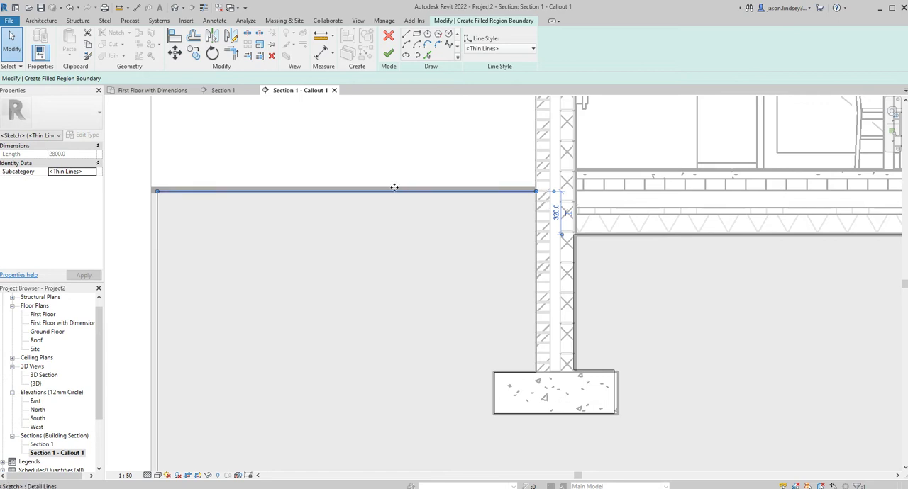
scroll(395, 246, down, 2)
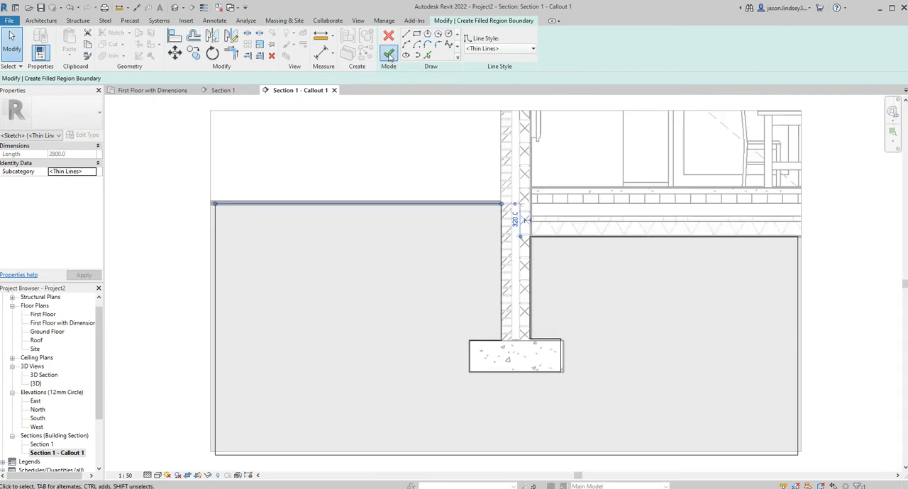
click(389, 56)
scroll(395, 239, down, 1)
click(142, 273)
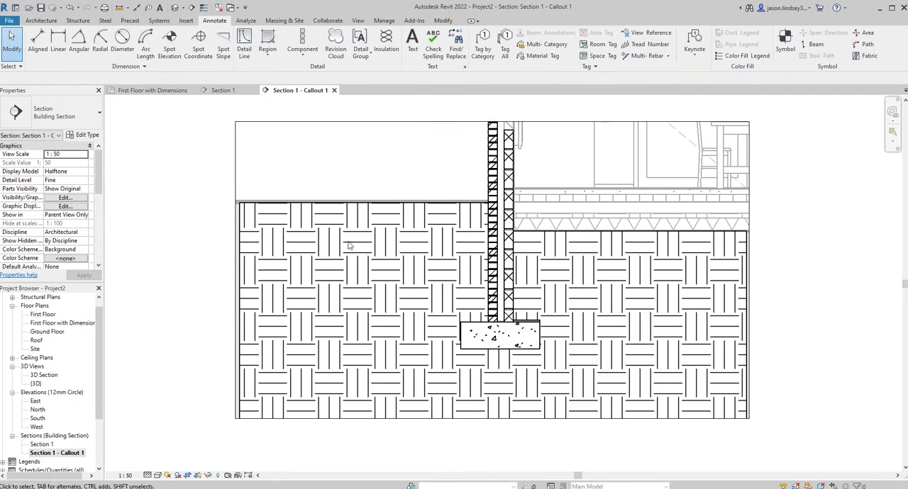
Try a view scale of 1:5 for the callout and settle on 1:10
scroll(174, 316, down, 1)
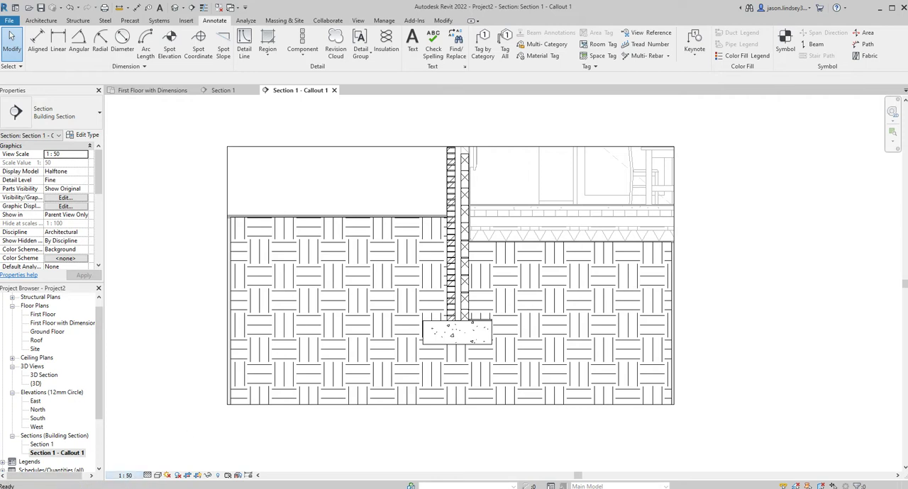
click(133, 363)
scroll(321, 326, up, 3)
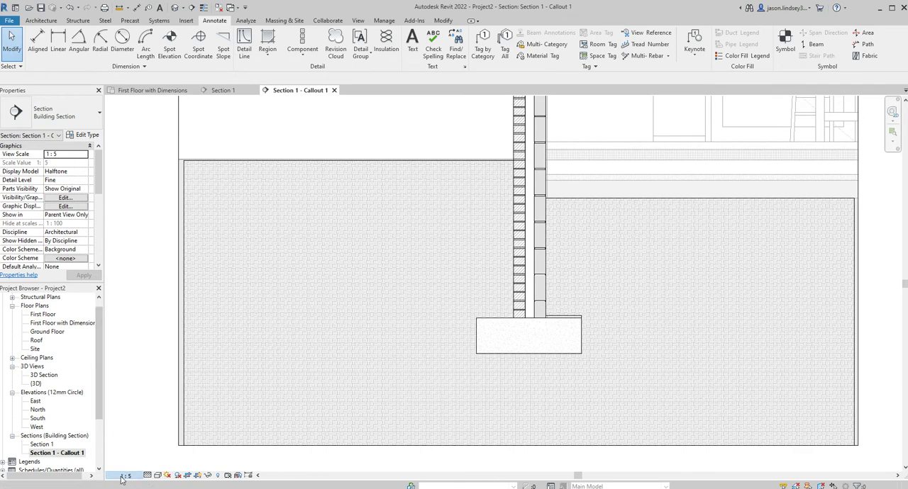
click(146, 369)
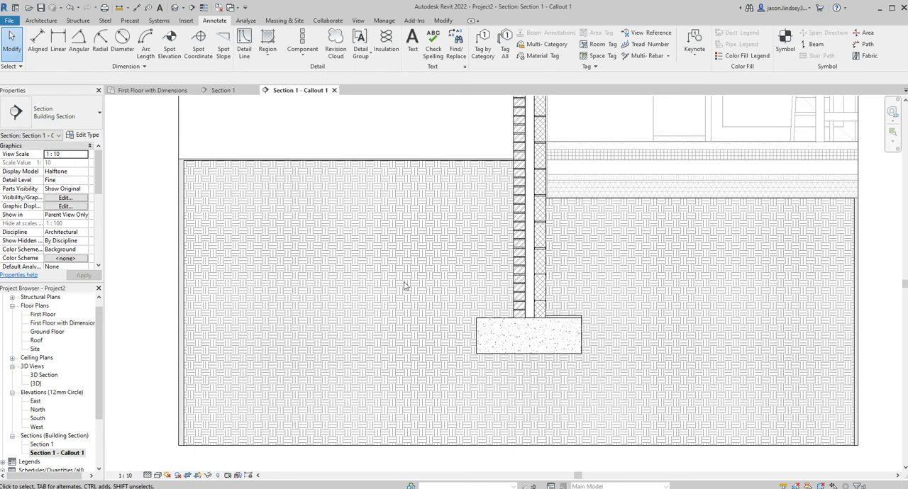
Place batt insulation 45 mm wide and about 900 mm long on the blockwork's cavity face, from ground level up to the callout's upper edge
scroll(476, 243, down, 1)
scroll(565, 242, up, 1)
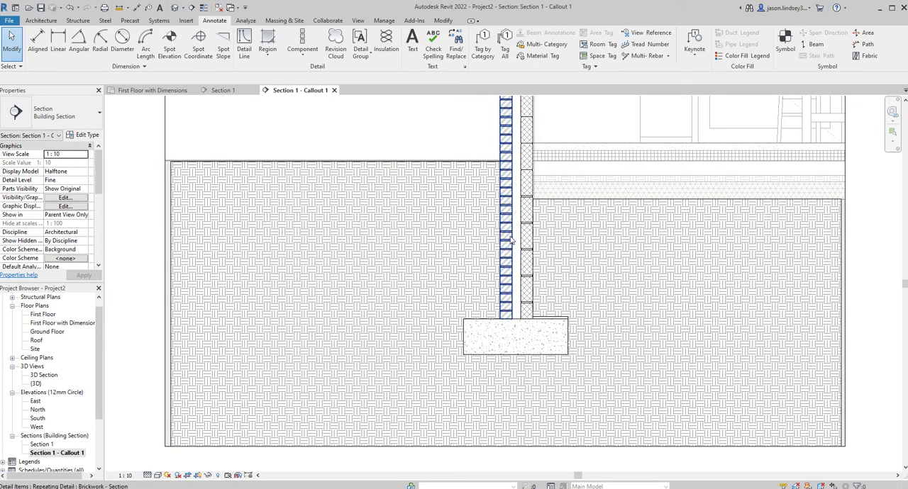
scroll(536, 247, down, 3)
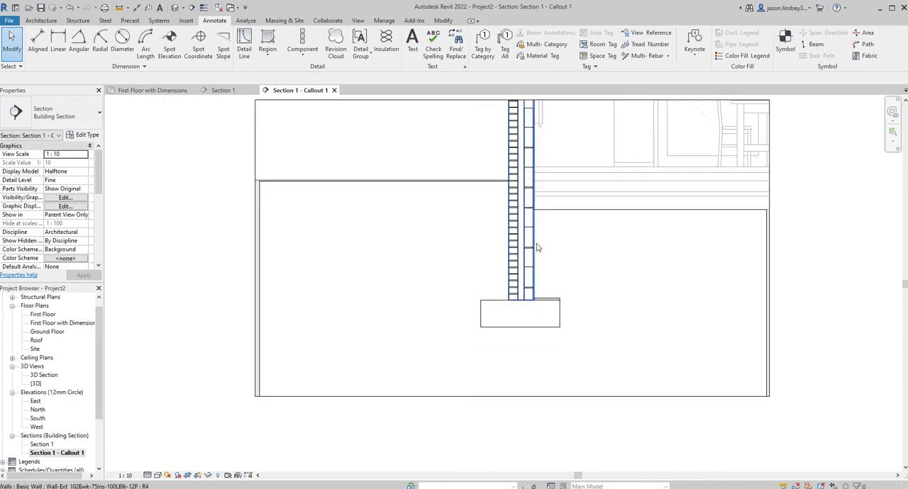
scroll(508, 188, up, 3)
middle_drag(636, 176, 584, 202)
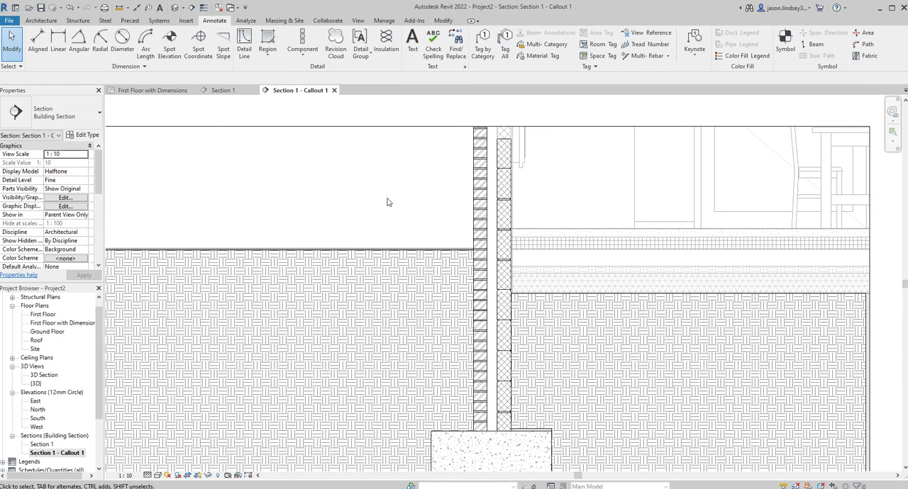
middle_drag(405, 219, 343, 179)
mouse_move(479, 151)
middle_down()
mouse_move(496, 189)
mouse_move(610, 217)
mouse_move(532, 219)
mouse_move(600, 237)
mouse_move(548, 262)
mouse_move(480, 227)
mouse_move(475, 207)
middle_up()
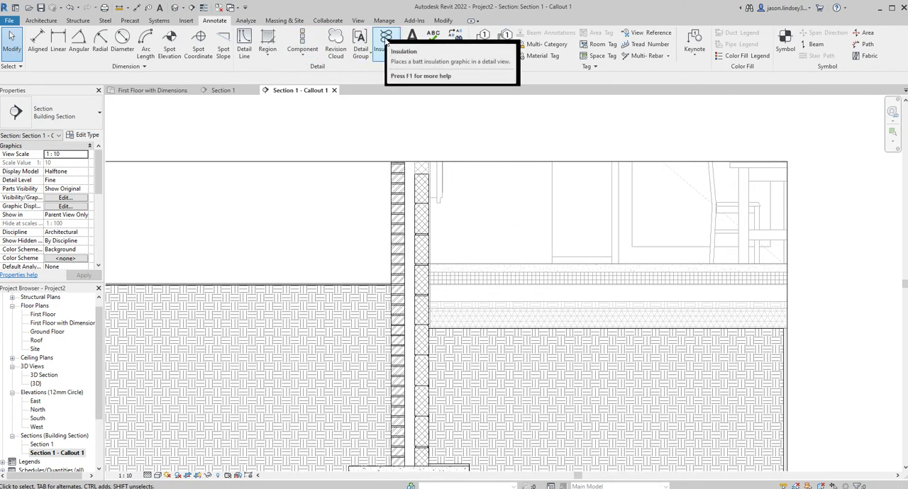
click(387, 42)
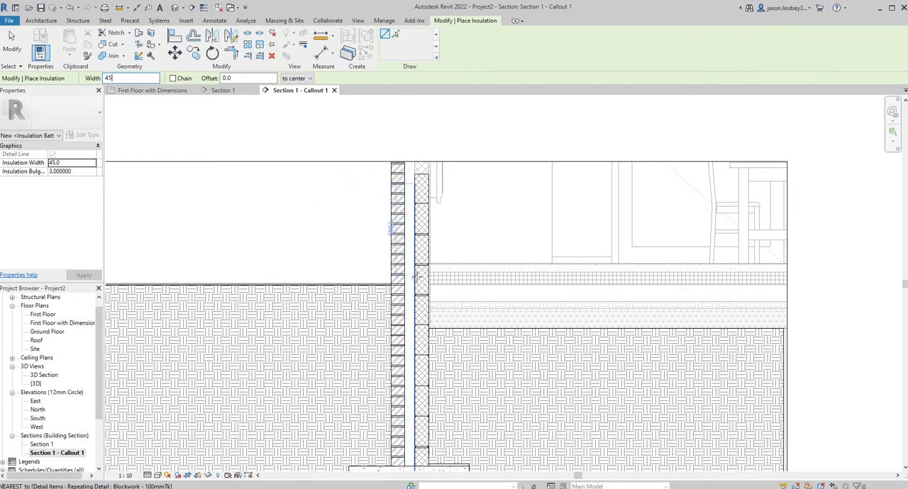
click(415, 283)
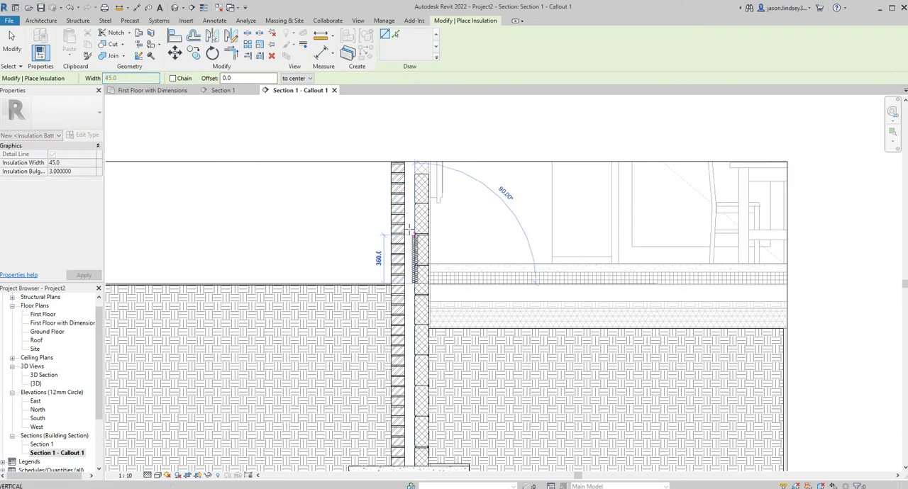
click(415, 163)
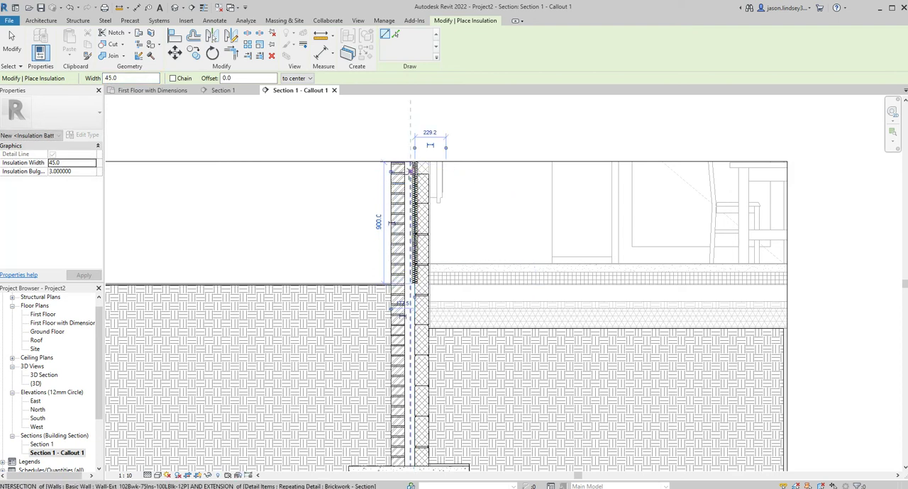
scroll(438, 243, up, 2)
key(Escape)
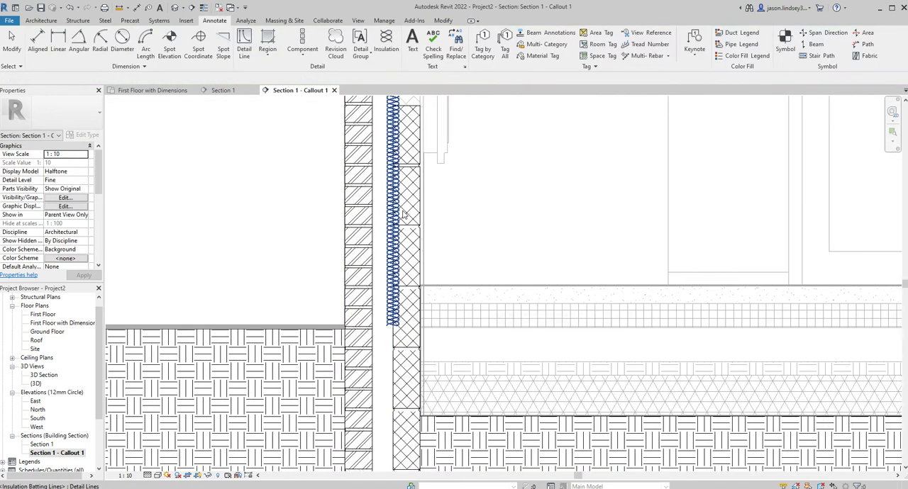
Move the batt insulation off the blockwork into the cavity so its edge lies close to the blockwork's cavity face
click(391, 205)
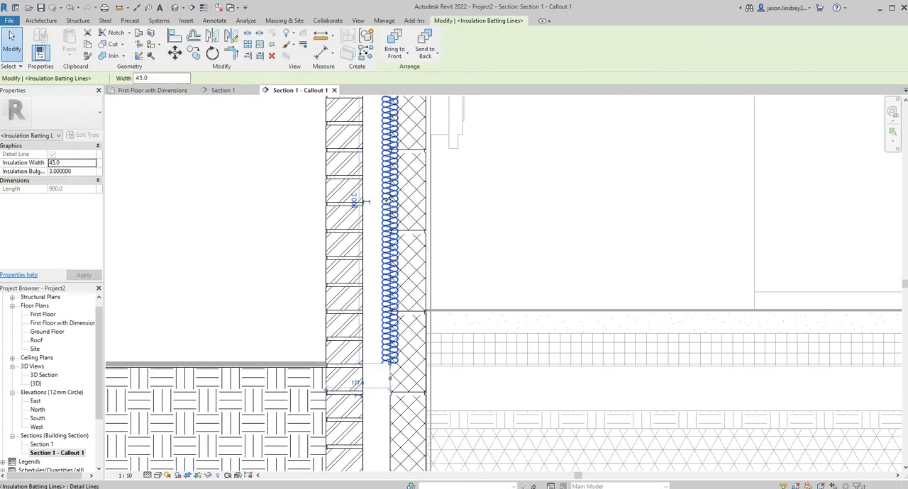
mouse_move(383, 203)
mouse_down()
mouse_move(348, 203)
mouse_move(383, 206)
mouse_up()
scroll(437, 221, up, 3)
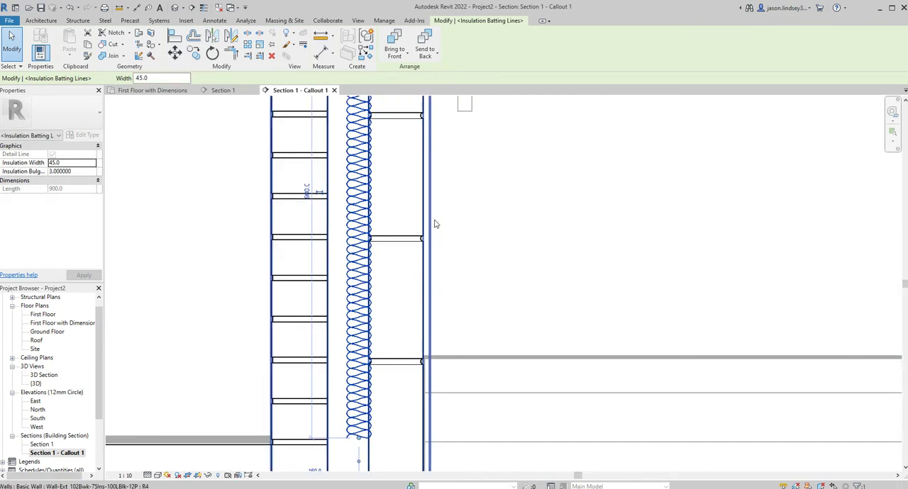
scroll(361, 215, down, 4)
scroll(362, 209, up, 6)
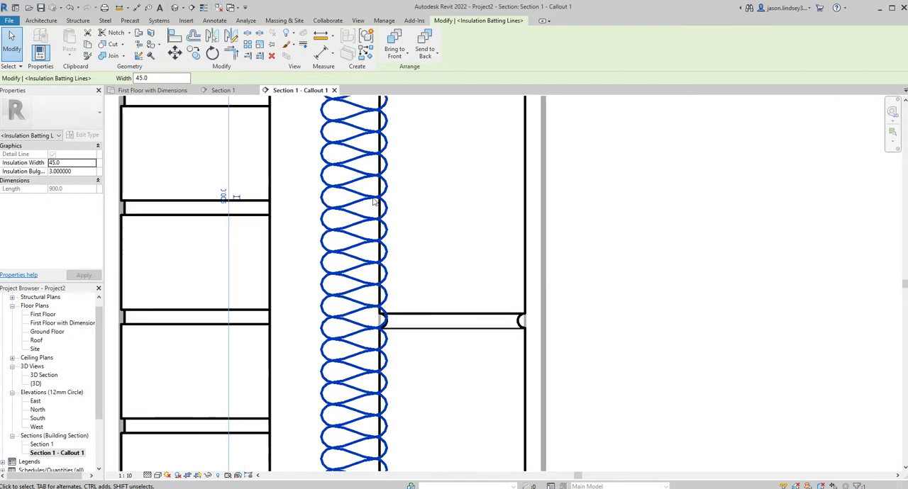
key(Escape)
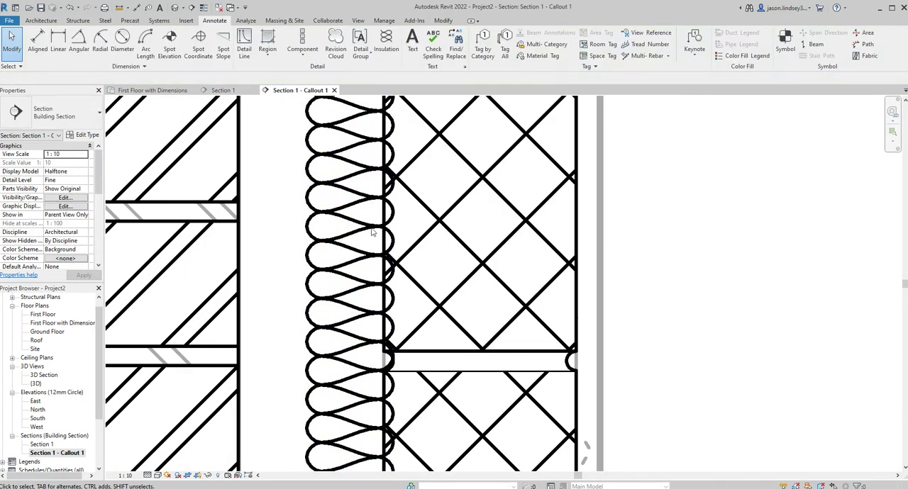
click(381, 229)
key(Escape)
click(319, 228)
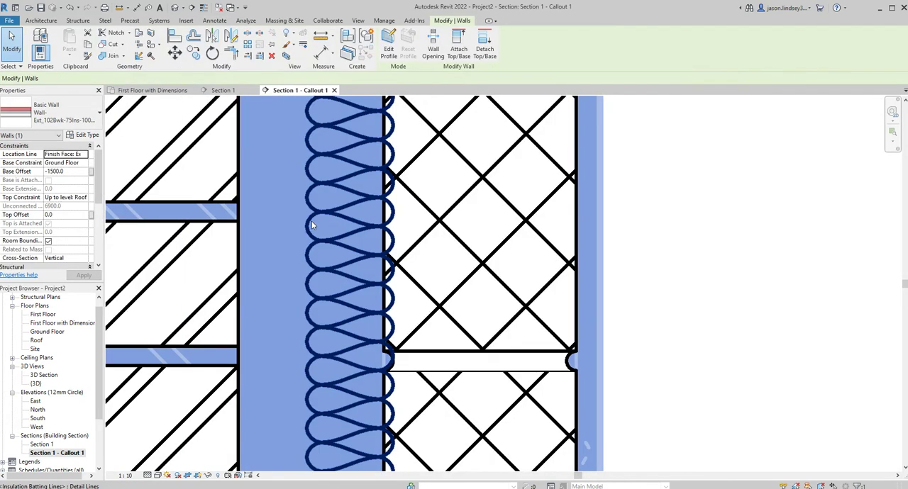
click(339, 221)
key(Escape)
click(289, 219)
key(Escape)
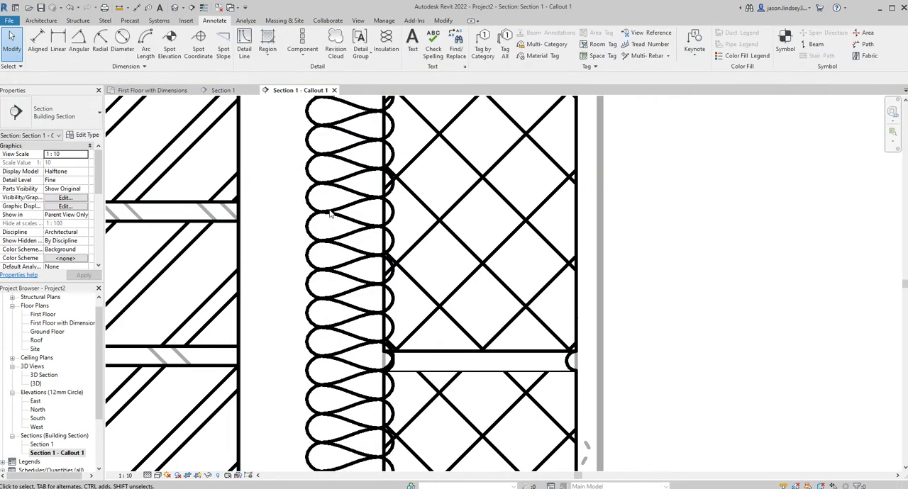
Nudge the batt insulation further into the cavity until its loops just touch the blockwork face without overlapping it
scroll(377, 203, down, 2)
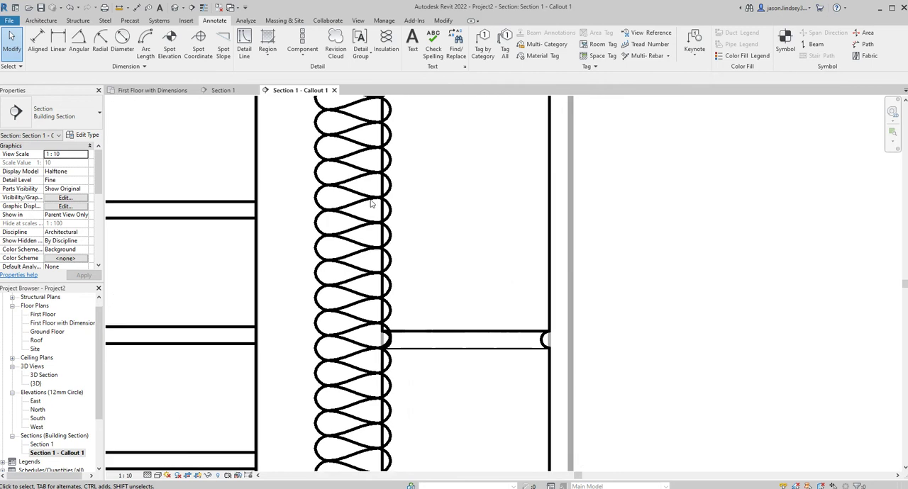
click(351, 224)
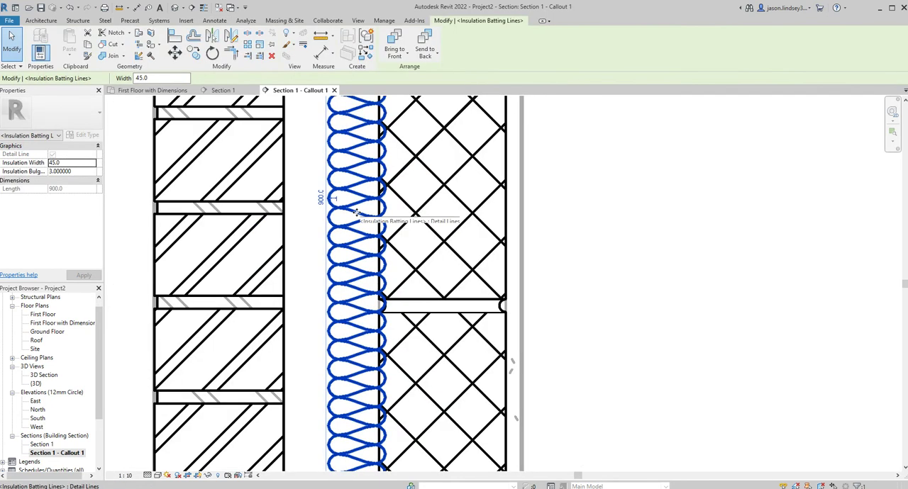
mouse_move(339, 213)
mouse_down()
mouse_move(334, 220)
mouse_move(348, 217)
mouse_up()
click(671, 241)
scroll(567, 259, down, 4)
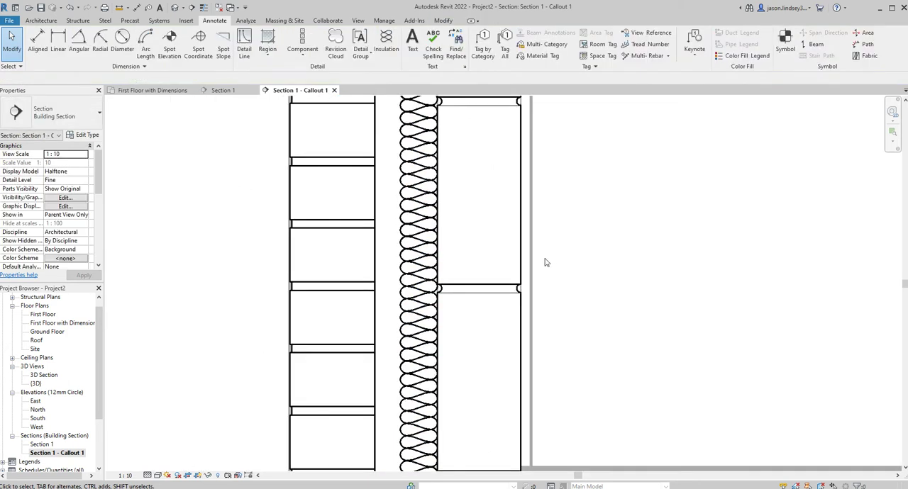
Place one Detail_Items_Dbl_Tri_Wall_Tie_Sec Standard detail component across the cavity, in the bed joint below the uppermost full block
scroll(568, 225, down, 1)
middle_drag(610, 225, 546, 275)
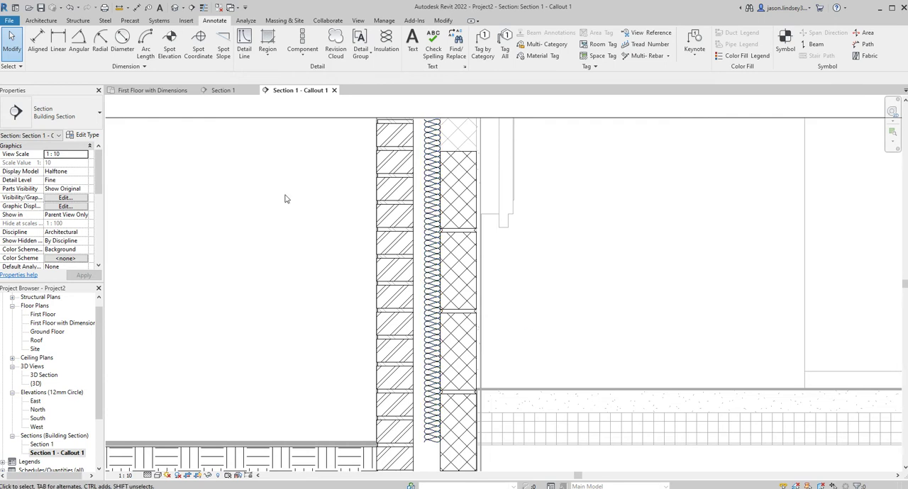
click(304, 56)
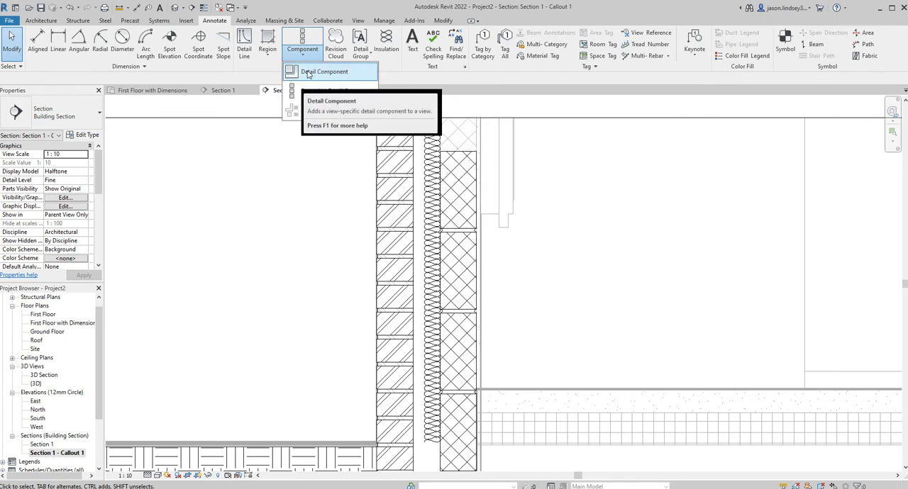
click(319, 73)
click(44, 117)
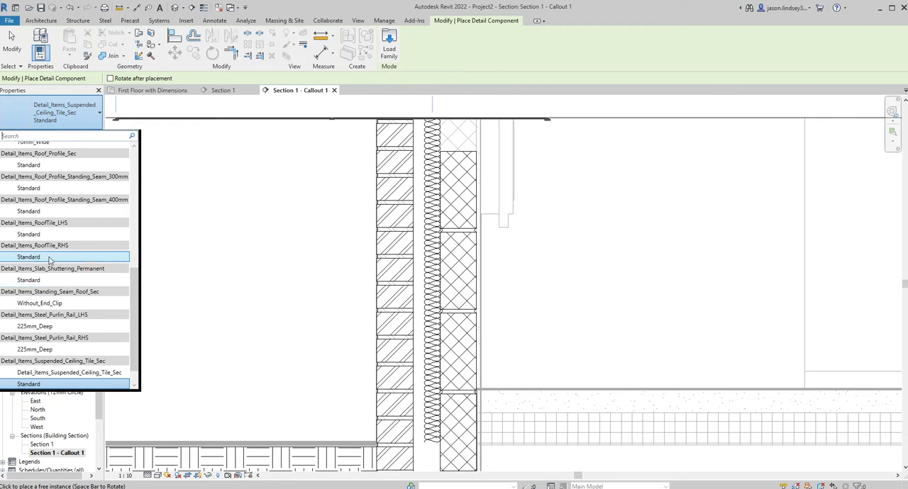
scroll(67, 257, up, 2)
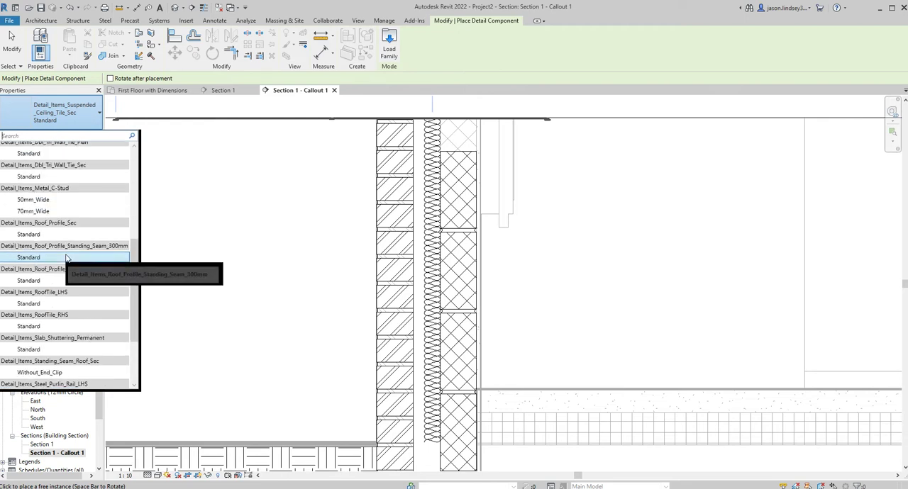
scroll(77, 237, up, 1)
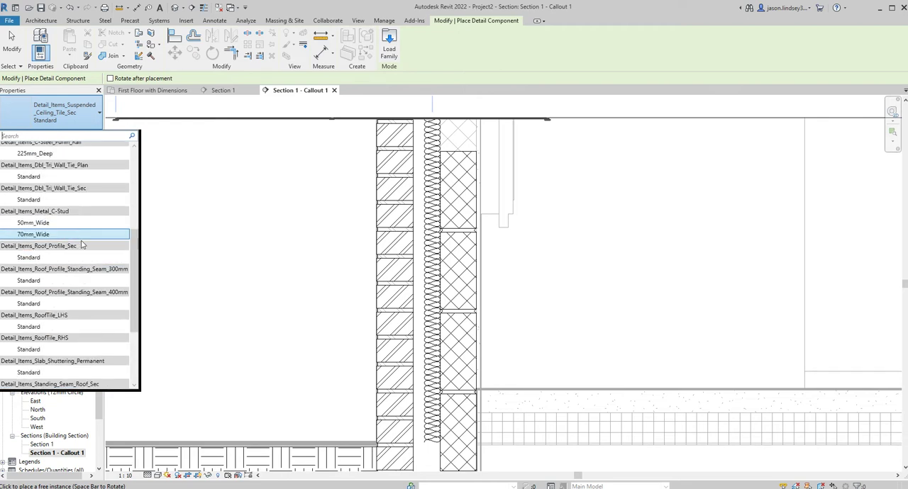
scroll(81, 242, up, 1)
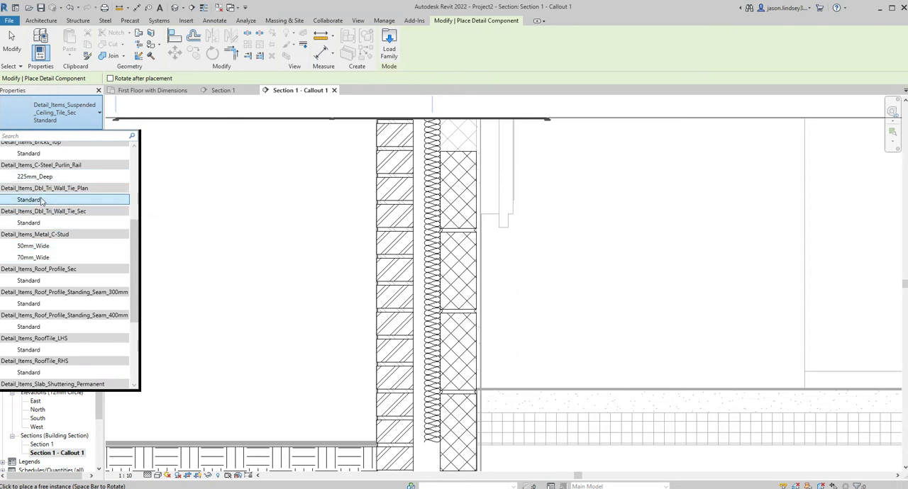
click(28, 224)
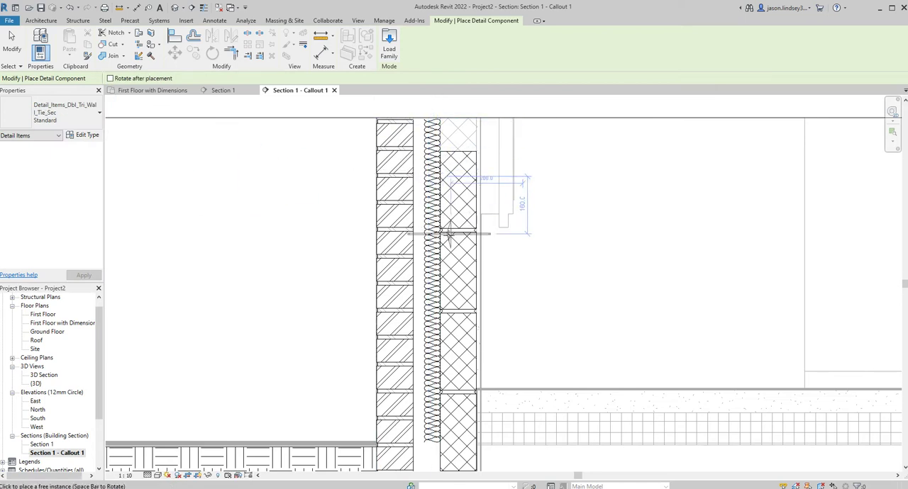
scroll(429, 232, up, 2)
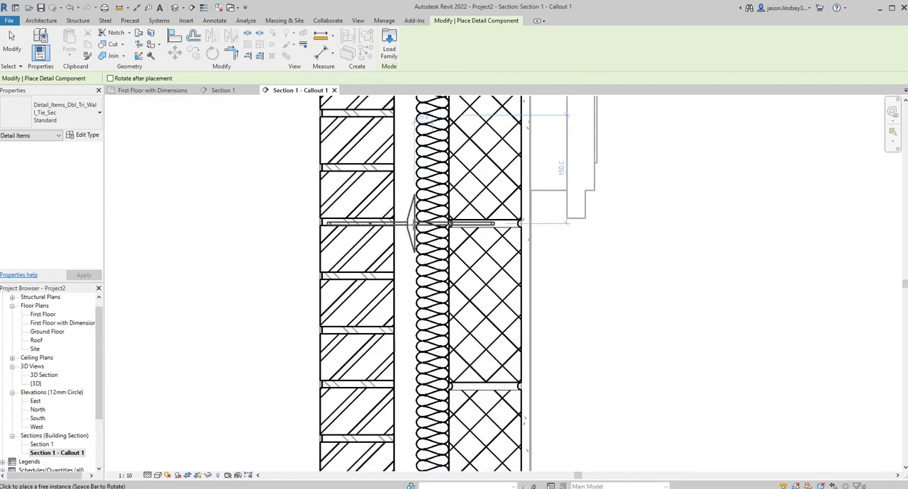
click(415, 225)
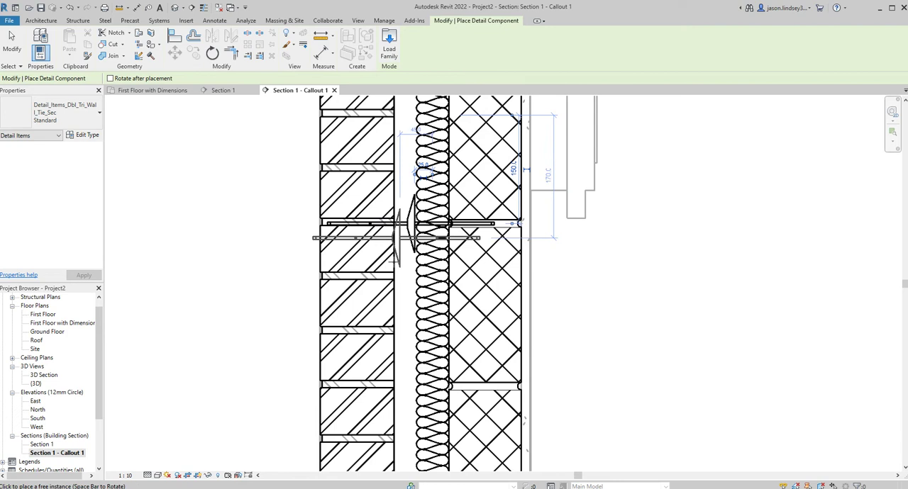
scroll(387, 302, down, 3)
middle_drag(385, 304, 380, 241)
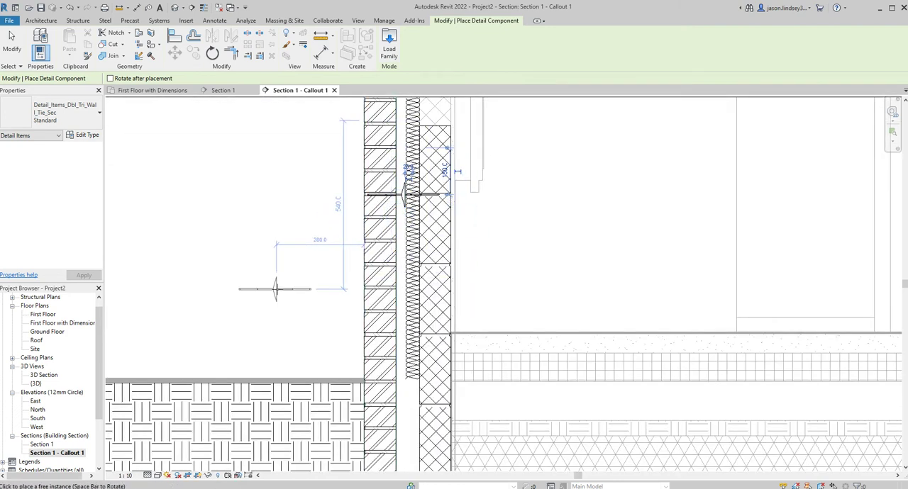
key(Escape)
key(Escape)
Start a filled region for the ground floor and duplicate the Earth type as Timber Floor
scroll(409, 248, down, 4)
scroll(412, 222, up, 4)
scroll(415, 223, down, 4)
mouse_move(505, 249)
middle_down()
mouse_move(522, 190)
mouse_move(423, 199)
mouse_move(373, 187)
middle_up()
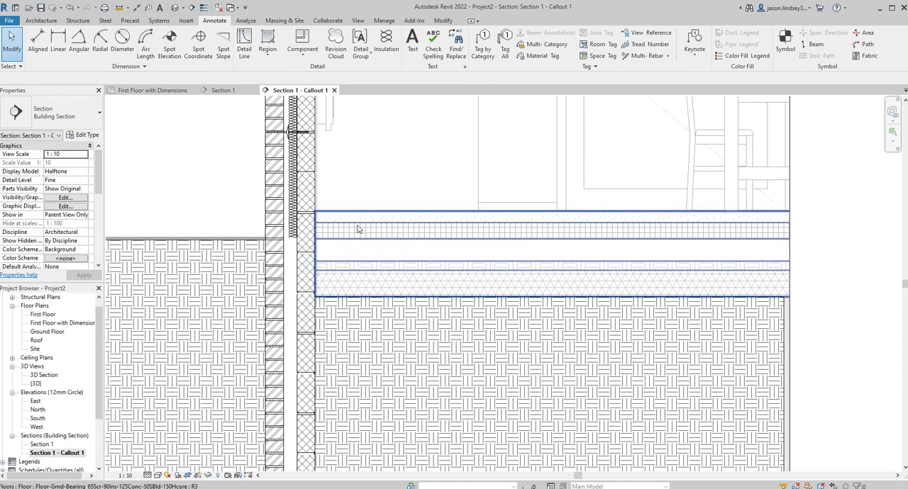
scroll(355, 242, down, 2)
scroll(355, 246, up, 3)
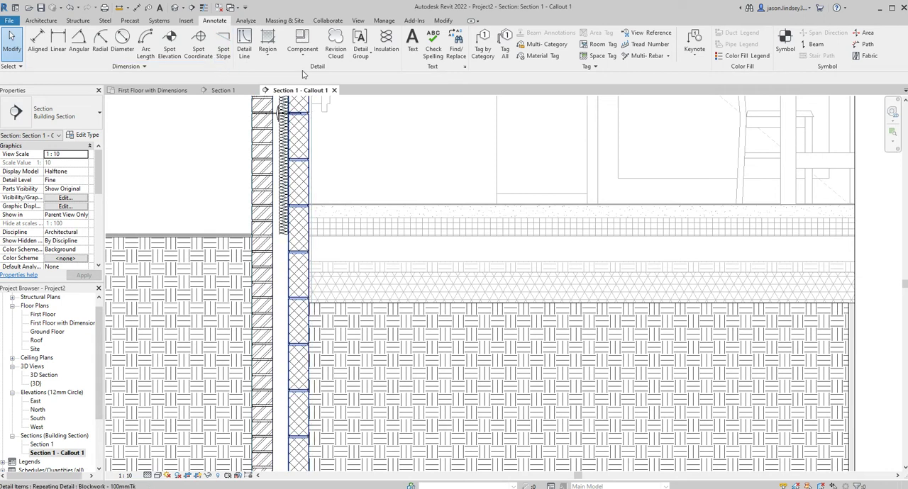
click(270, 41)
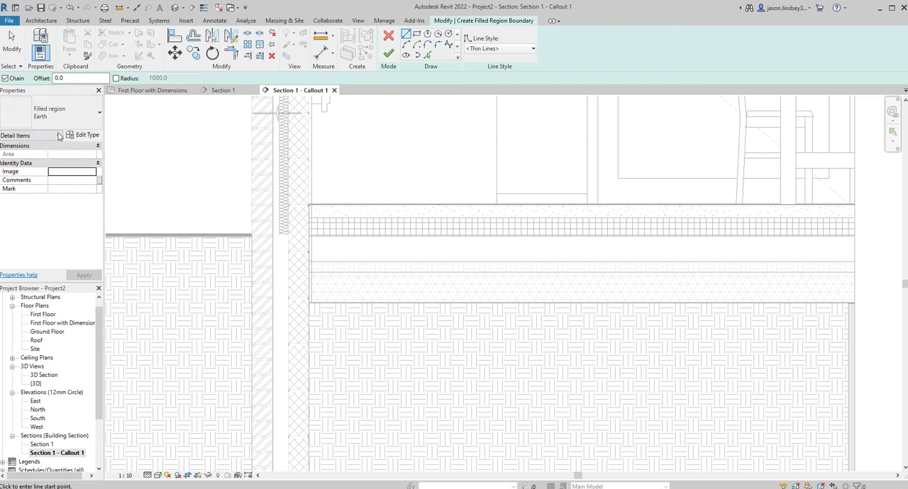
click(83, 135)
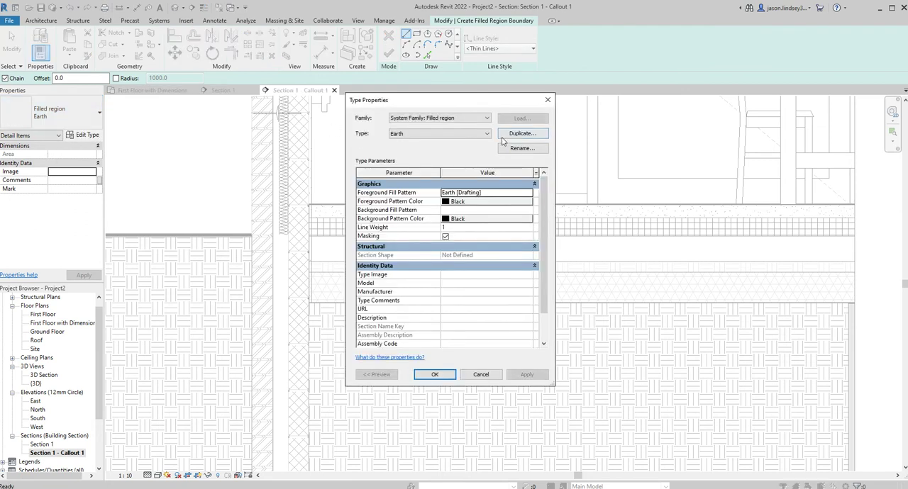
click(522, 134)
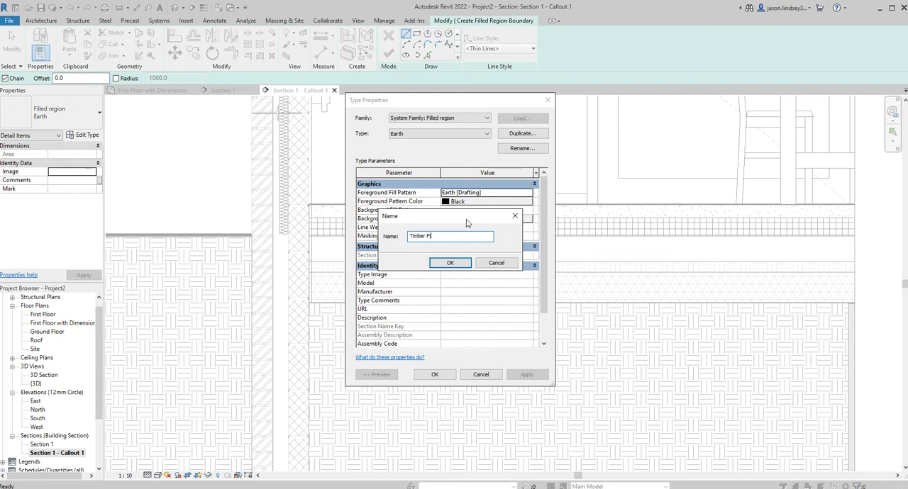
click(454, 263)
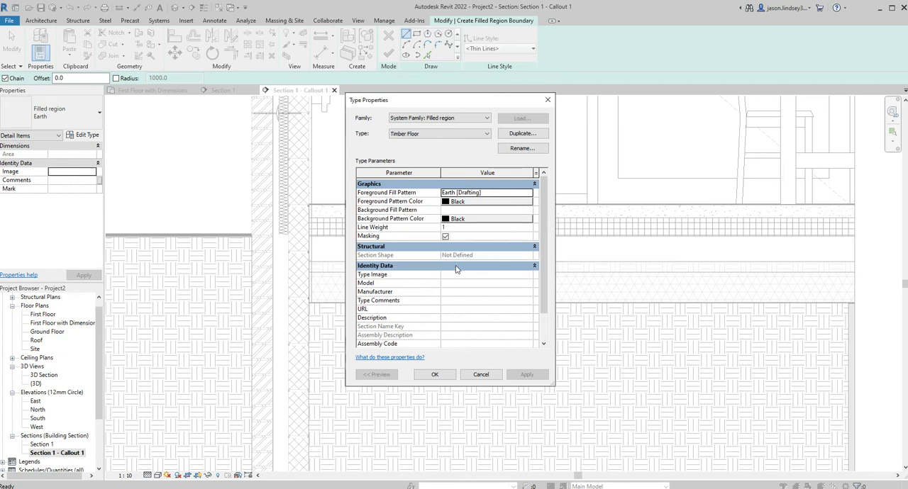
Set the Timber Floor type's foreground fill pattern to the Wood - Finish drafting pattern
click(529, 193)
scroll(483, 272, down, 10)
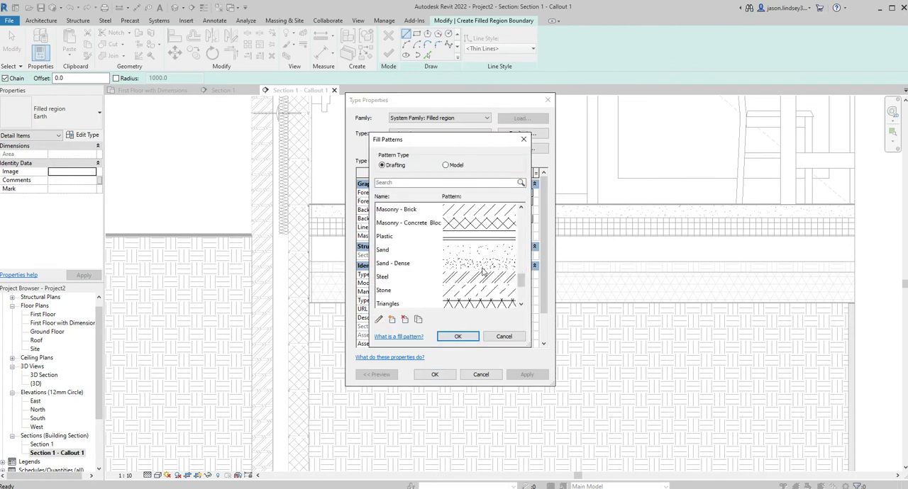
click(459, 266)
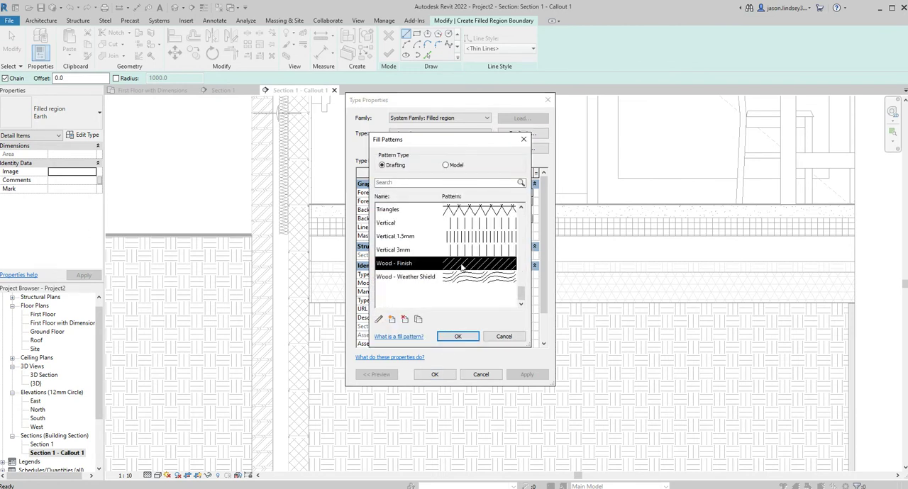
click(459, 336)
click(438, 374)
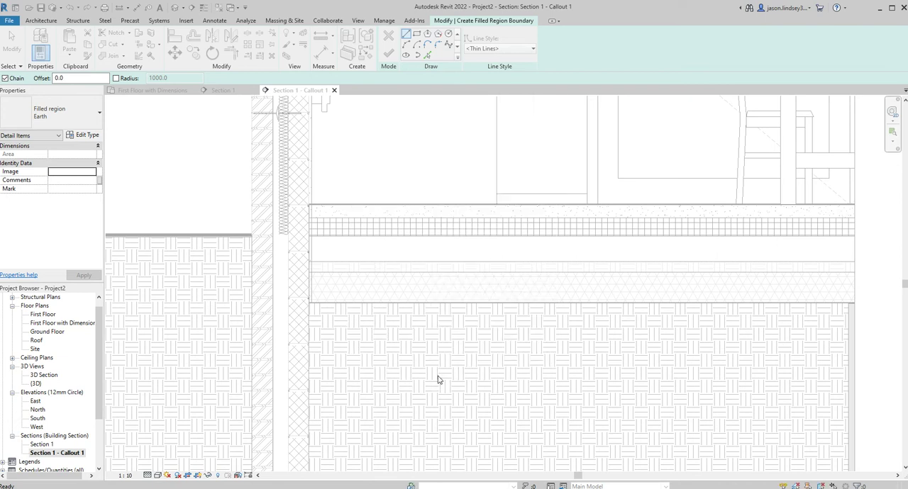
Sketch a rectangular boundary about 2660 mm long and 40 mm deep under the floor's top surface, from the blockwork to the callout's far edge
click(417, 35)
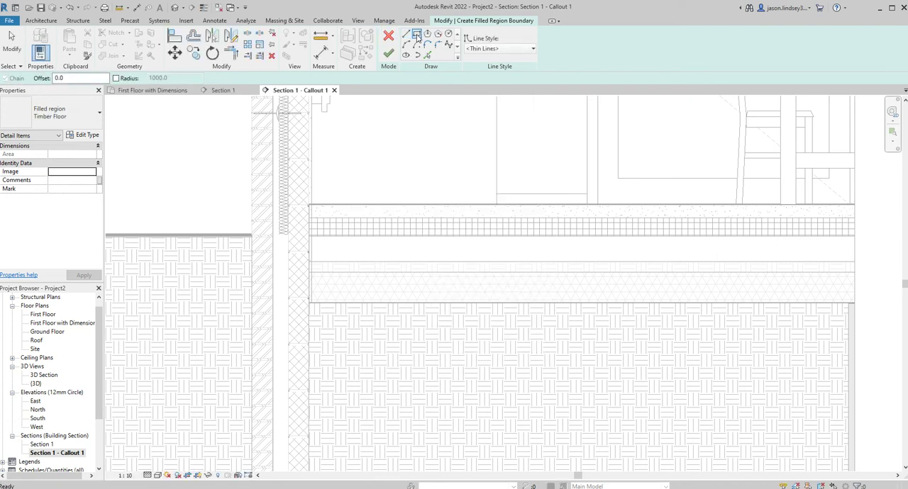
click(309, 204)
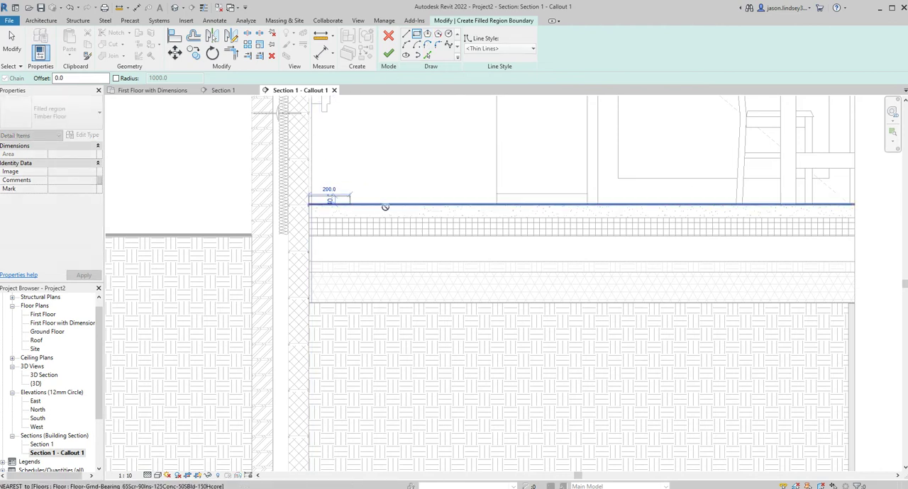
click(856, 216)
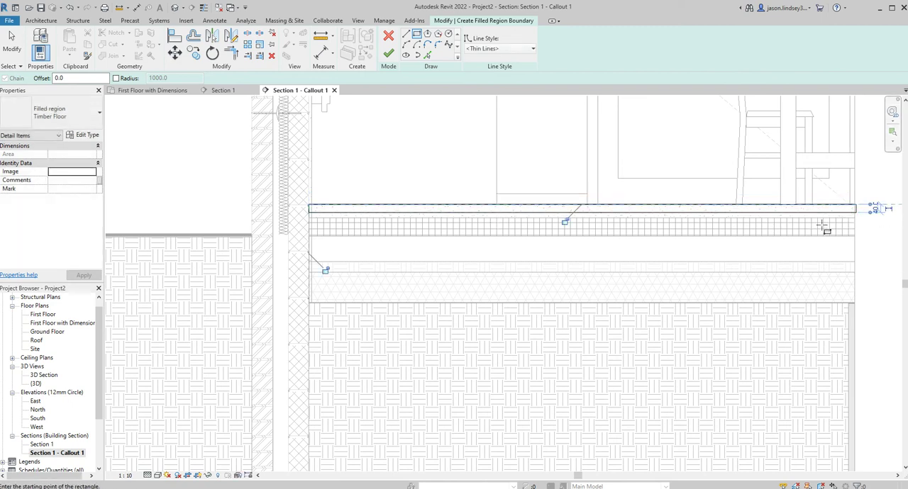
key(Escape)
key(Escape)
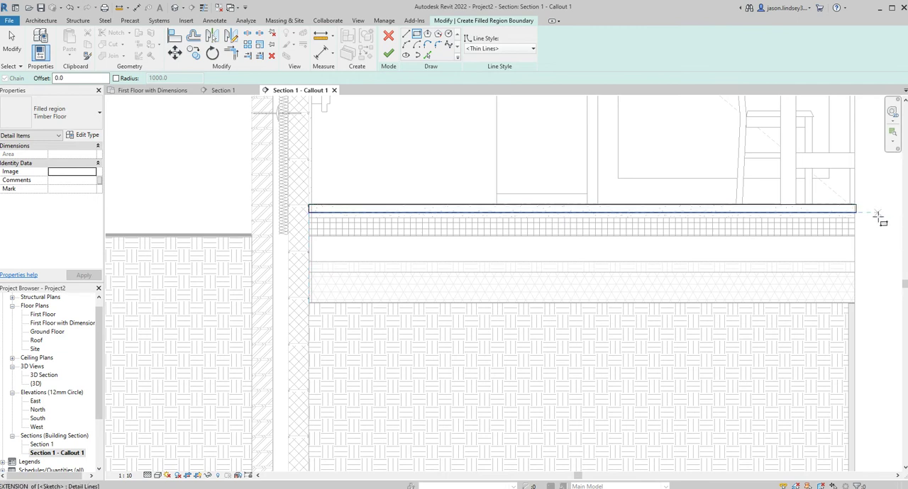
Set the timber floor boundary's depth to 25 mm by repositioning its lower line
click(852, 216)
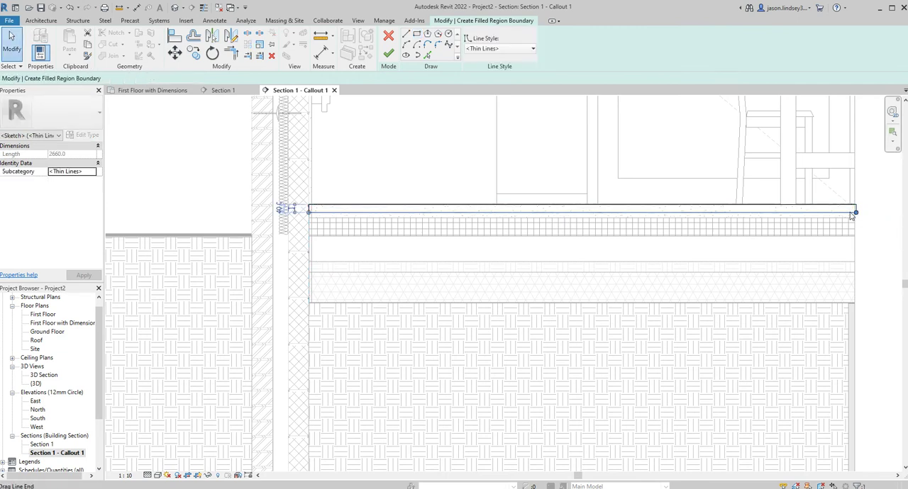
click(281, 209)
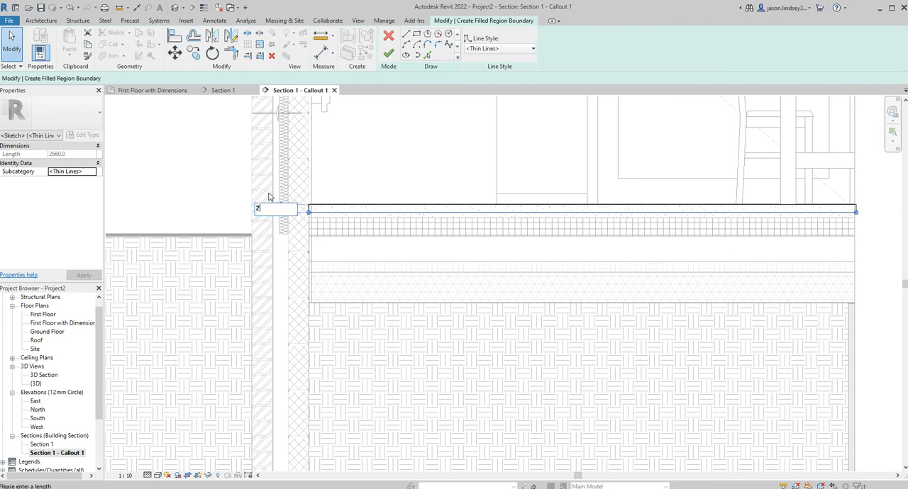
text(25)
key(Return)
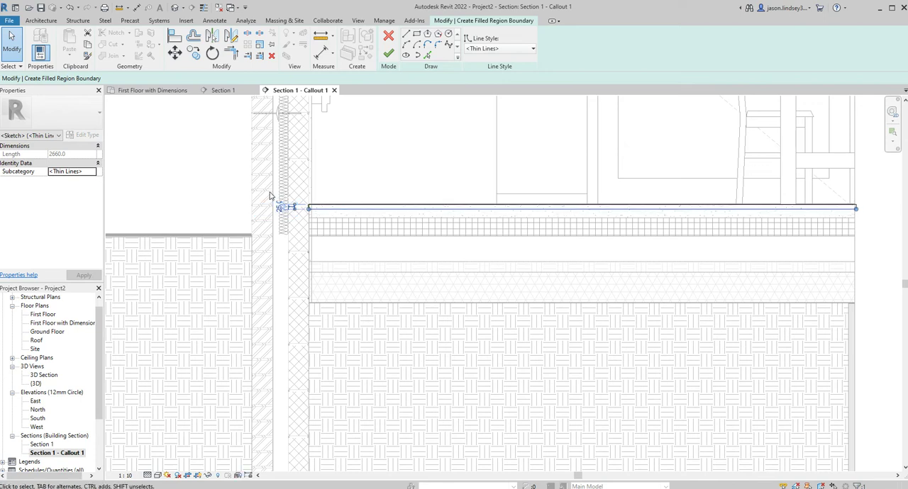
Finish the timber floor region and start another filled region using the Concrete type
click(389, 54)
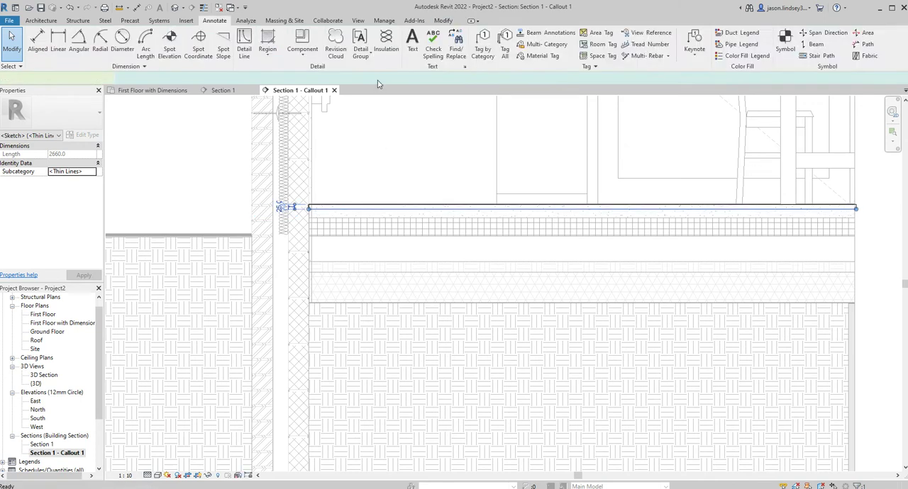
key(Escape)
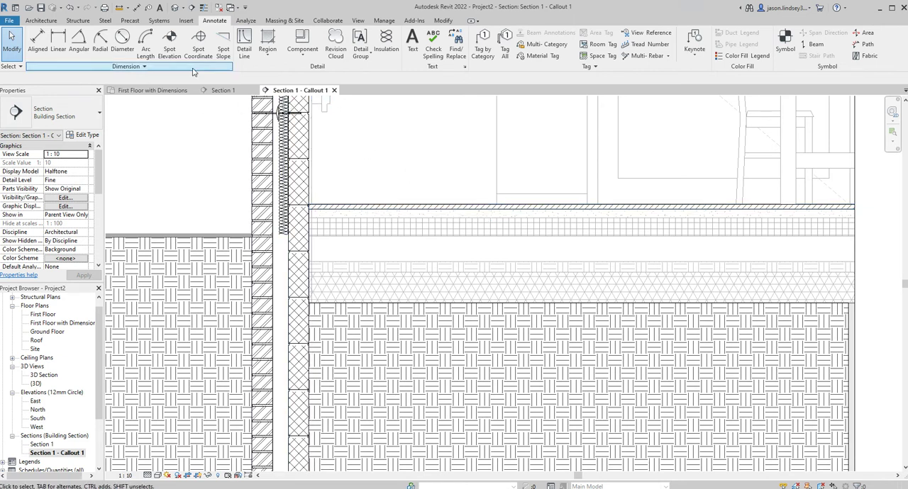
click(266, 42)
click(47, 112)
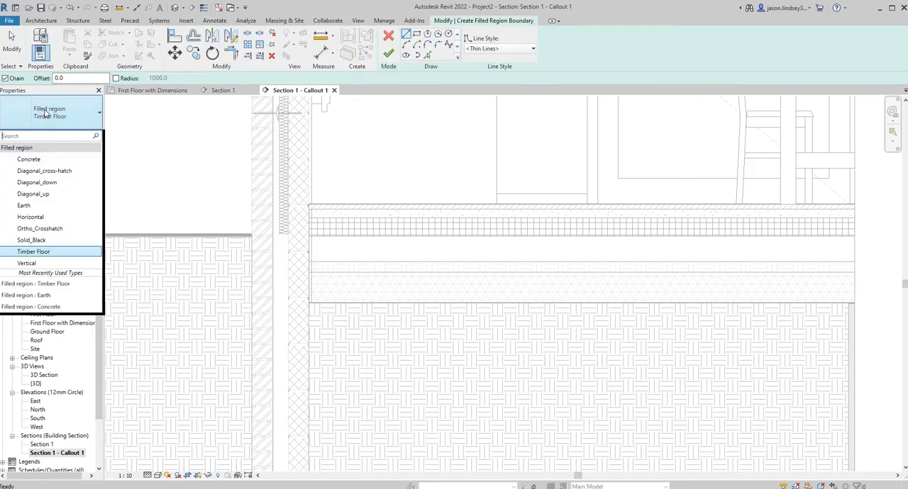
click(42, 162)
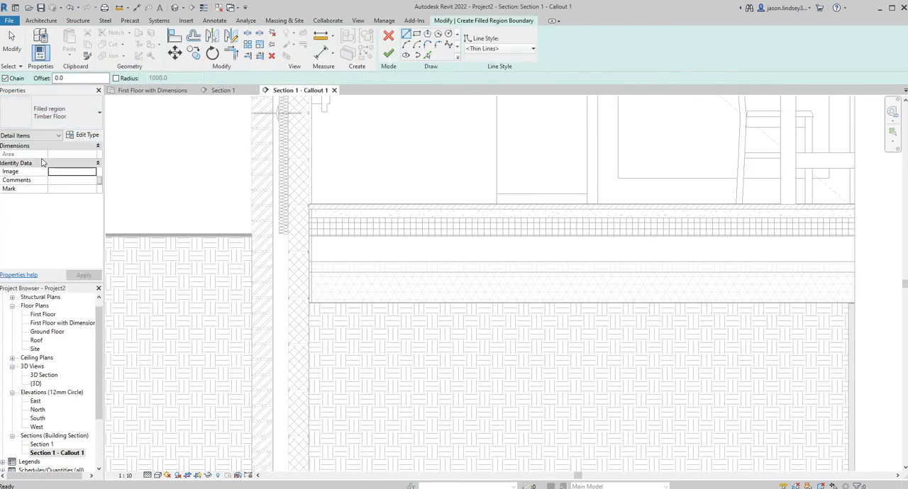
scroll(331, 237, up, 3)
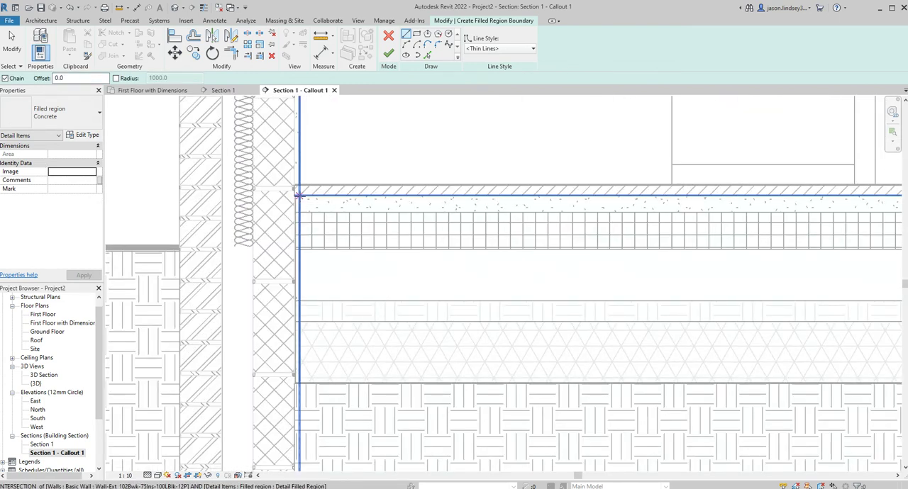
click(298, 194)
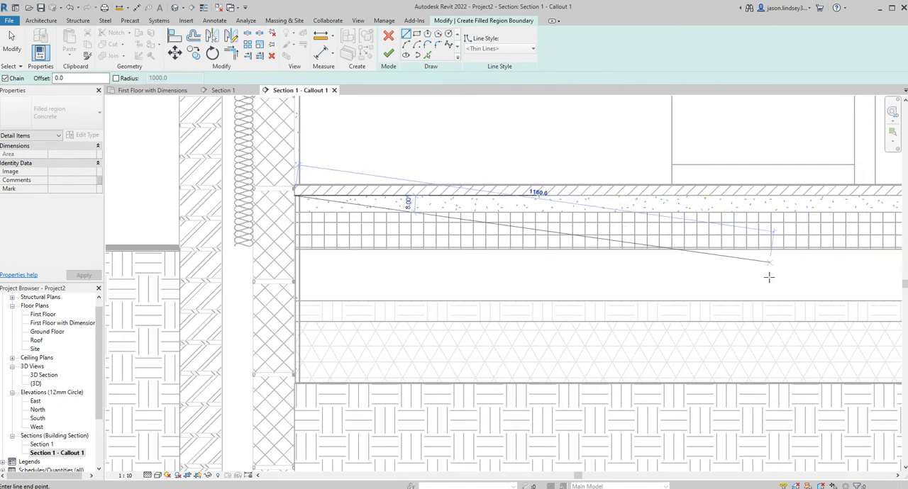
key(Escape)
key(Escape)
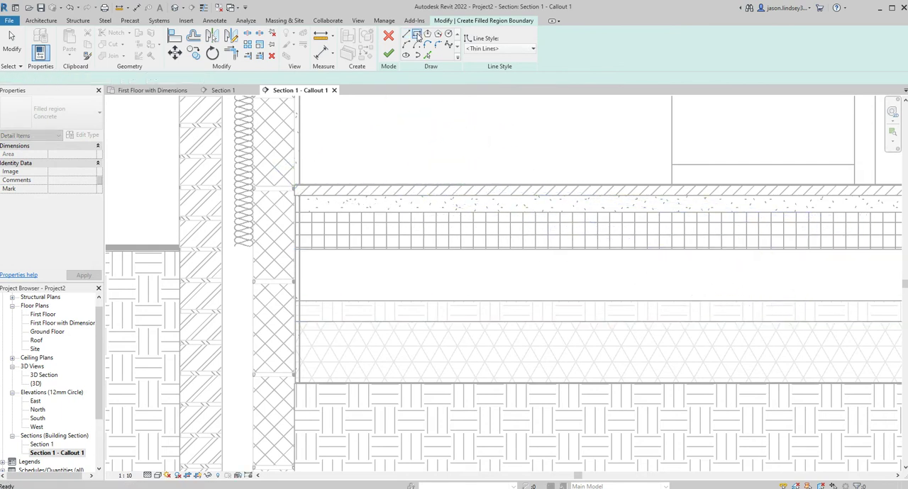
Sketch a rectangular concrete boundary about 2660 mm long and 160 mm deep under the timber floor, from the blockwork to the callout's far edge
click(417, 35)
click(296, 193)
middle_drag(654, 274, 294, 275)
scroll(851, 262, down, 3)
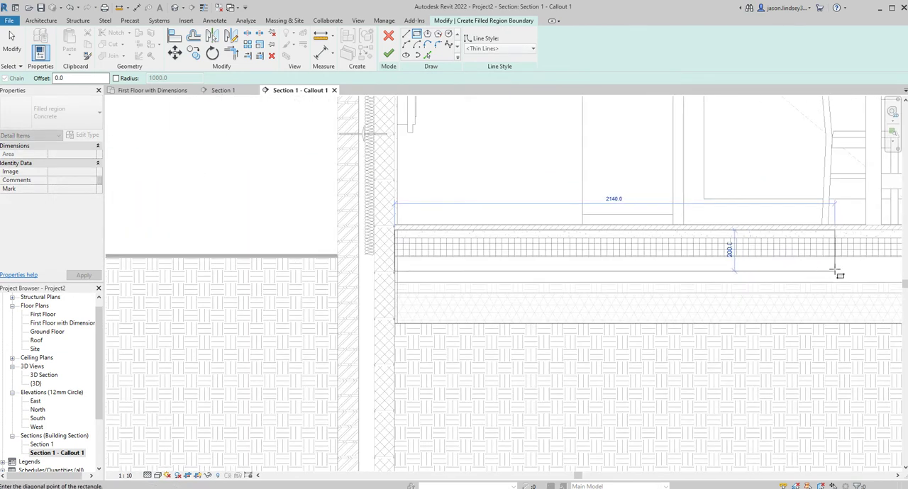
middle_drag(796, 277, 579, 279)
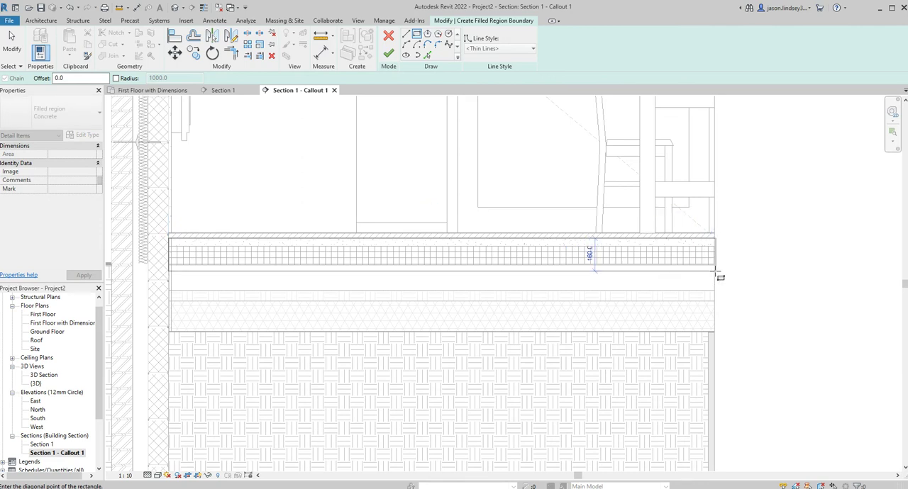
click(715, 269)
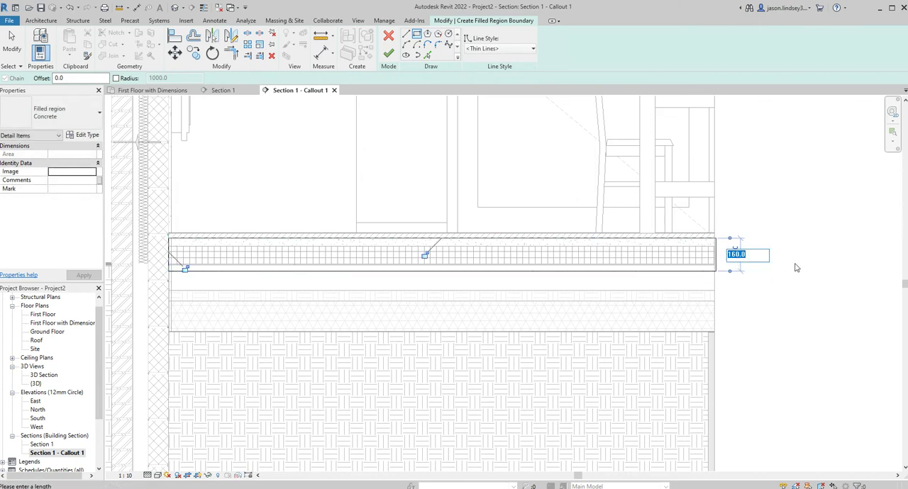
Set the concrete boundary's depth to 150 mm by repositioning its upper line
text(150)
key(Return)
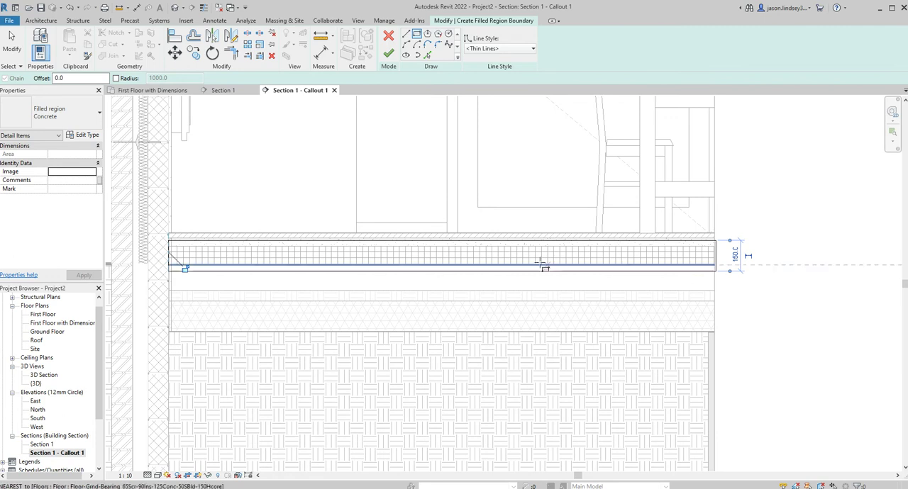
scroll(458, 302, up, 2)
scroll(752, 211, down, 1)
scroll(784, 216, down, 1)
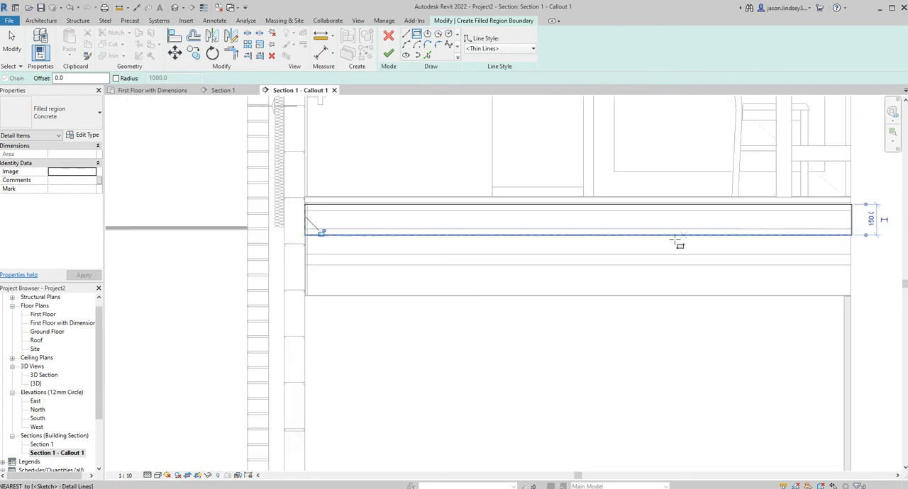
key(Escape)
key(Escape)
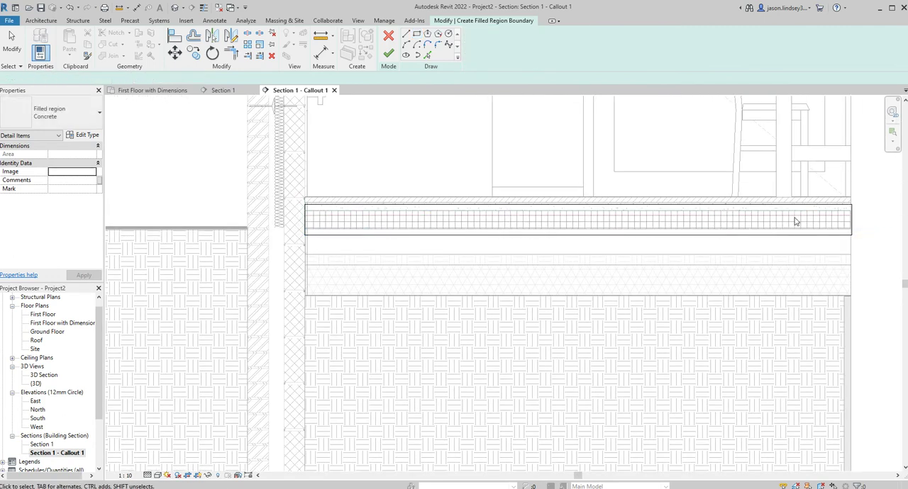
Move the concrete boundary's upper line back up to the underside of the timber floor
scroll(468, 231, up, 3)
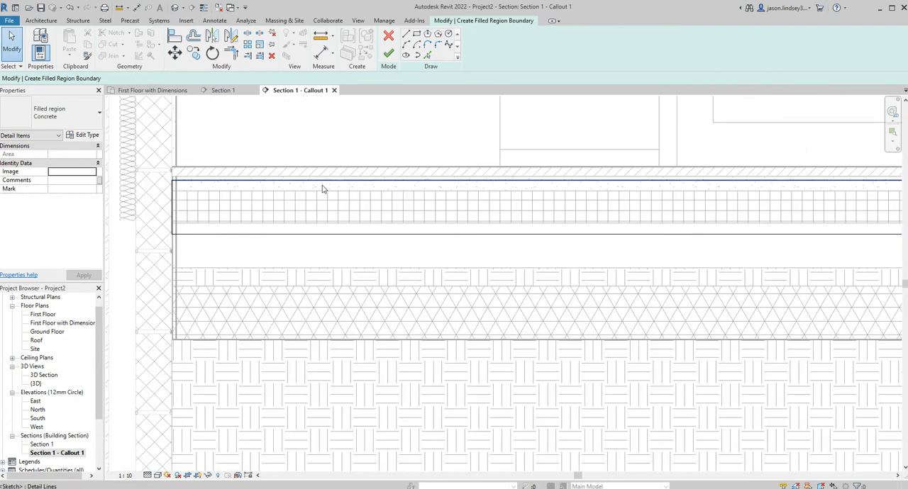
click(275, 182)
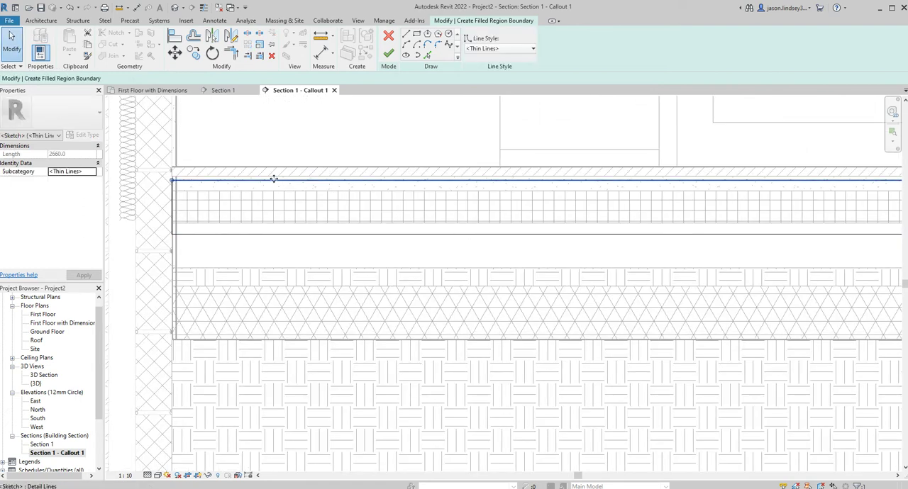
mouse_move(273, 174)
mouse_down()
mouse_move(274, 162)
mouse_move(274, 177)
mouse_up()
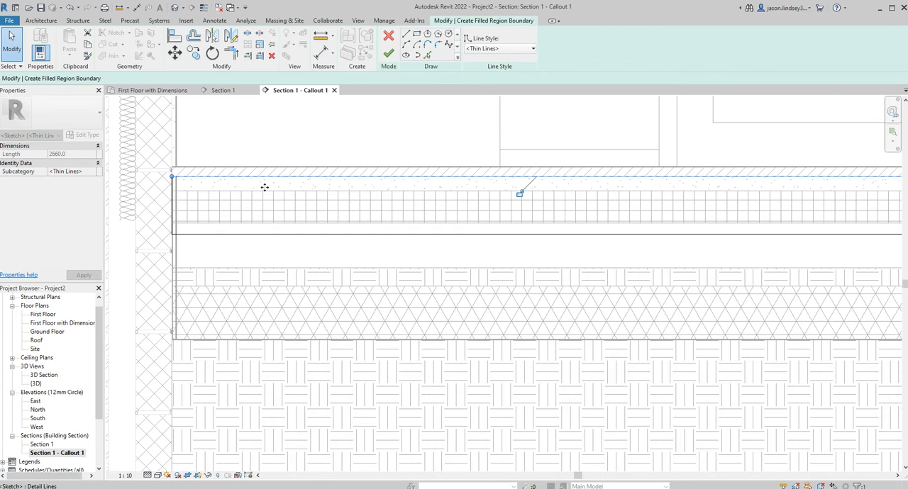
Set the concrete boundary's depth to 150 mm by repositioning its lower line, and finish the filled region
click(234, 234)
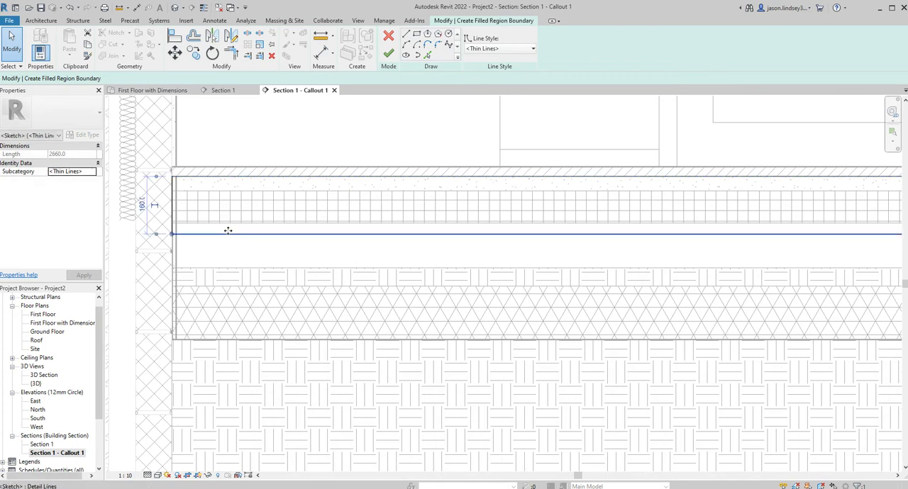
click(143, 205)
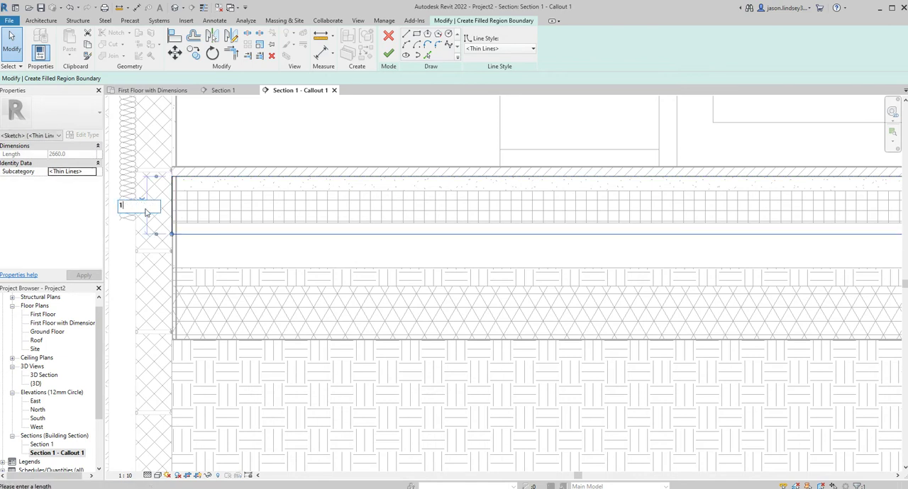
key(Return)
key(Return)
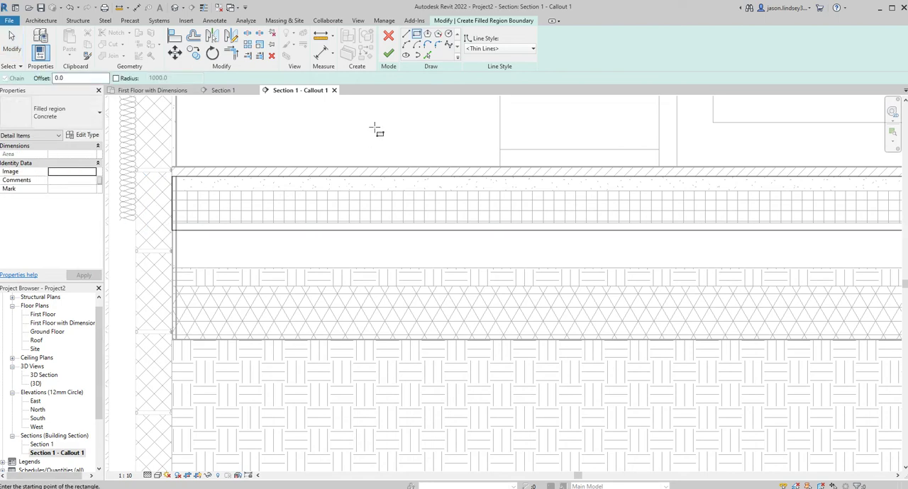
click(388, 54)
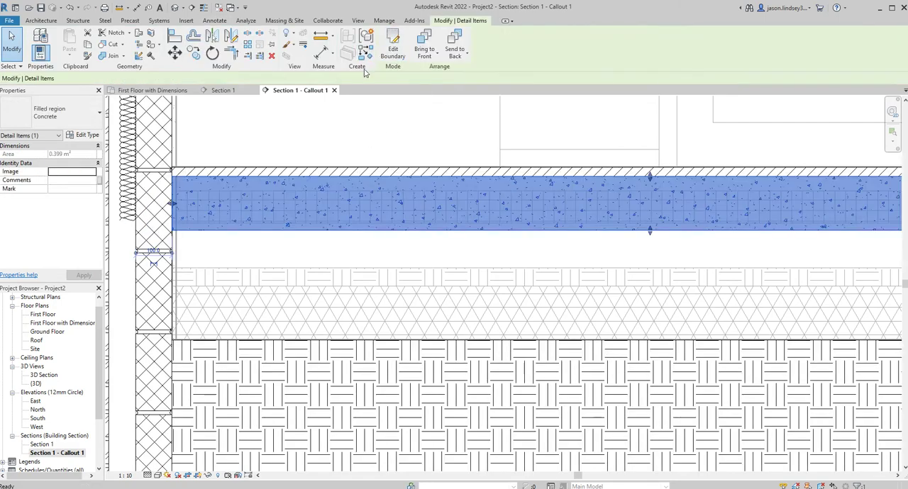
click(334, 138)
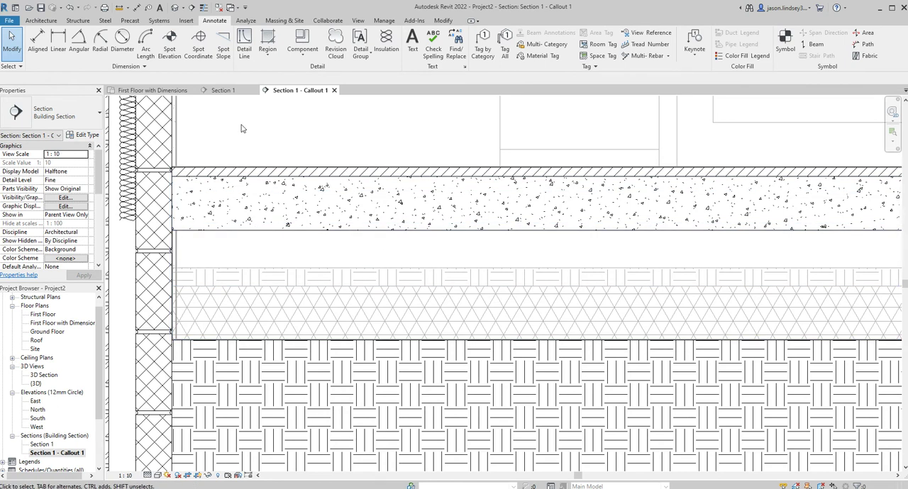
Place batt insulation 100 mm wide and about 2660 mm long below the concrete, from the blockwork to the callout's far edge
click(387, 41)
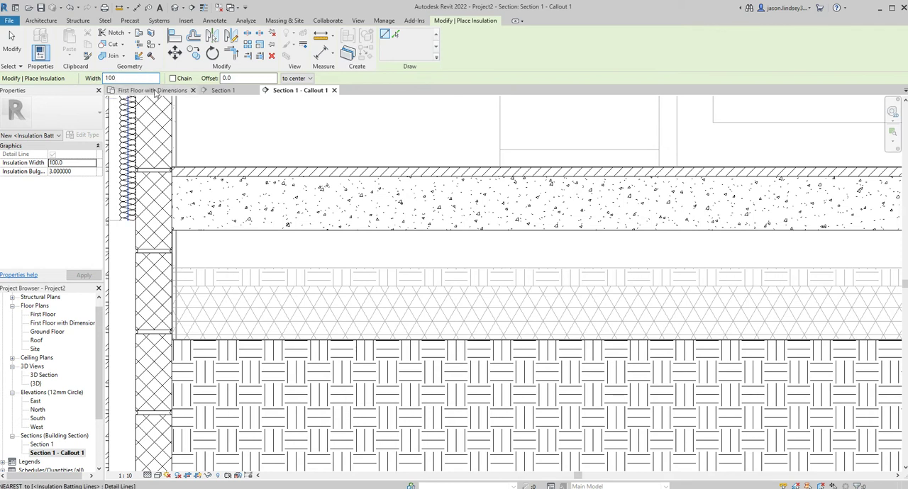
click(173, 253)
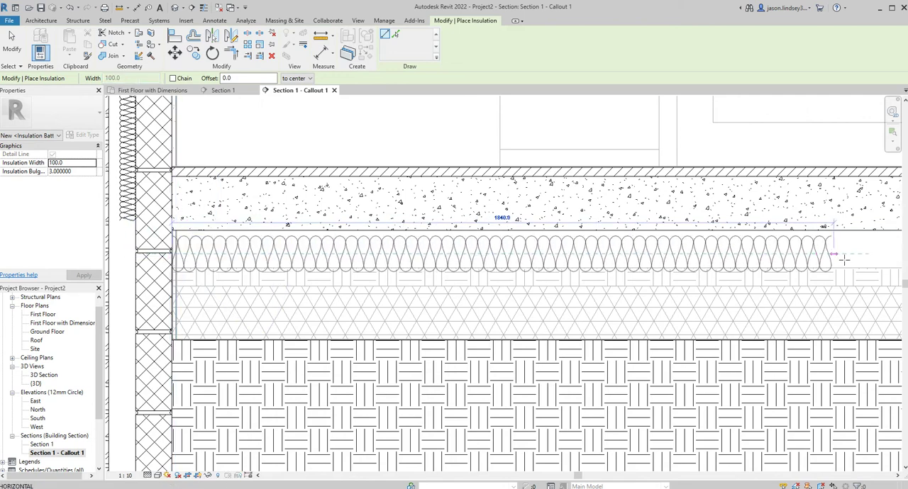
scroll(875, 258, down, 2)
middle_drag(875, 259, 683, 274)
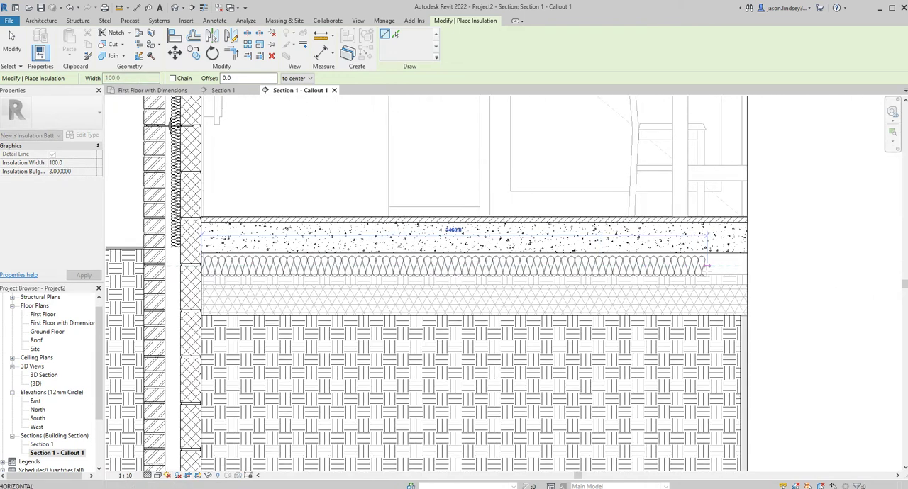
click(746, 267)
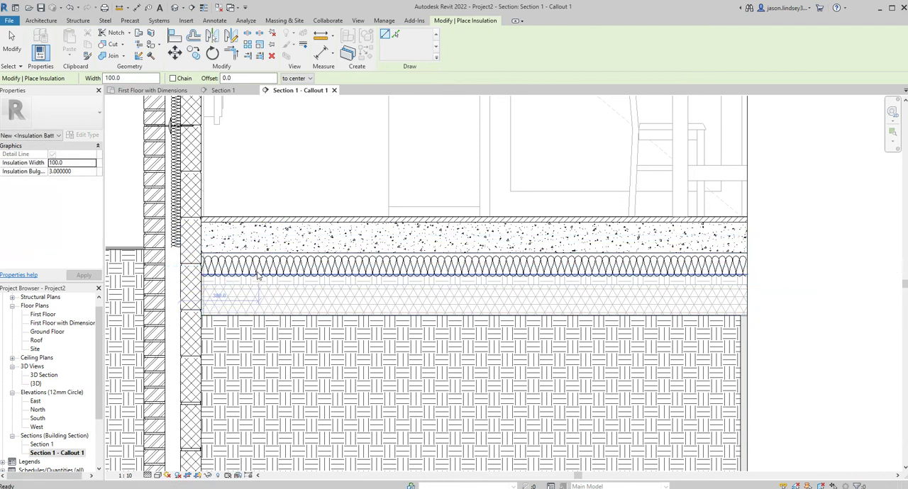
key(Escape)
Move the floor insulation up against the underside of the concrete layer
click(312, 267)
scroll(316, 266, up, 2)
scroll(315, 266, up, 2)
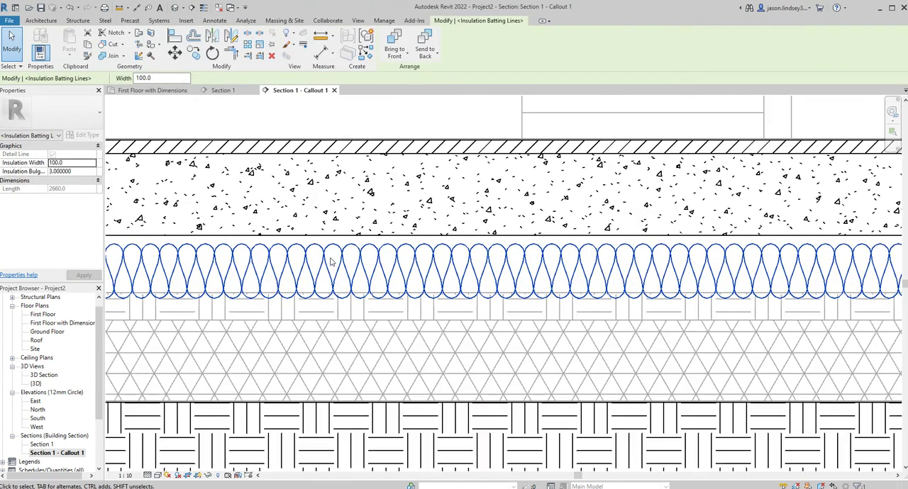
key(Escape)
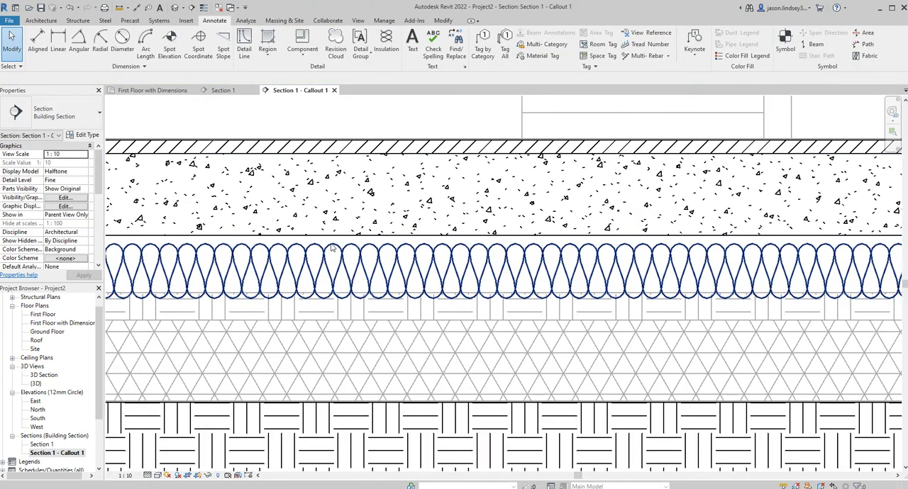
drag(341, 253, 339, 242)
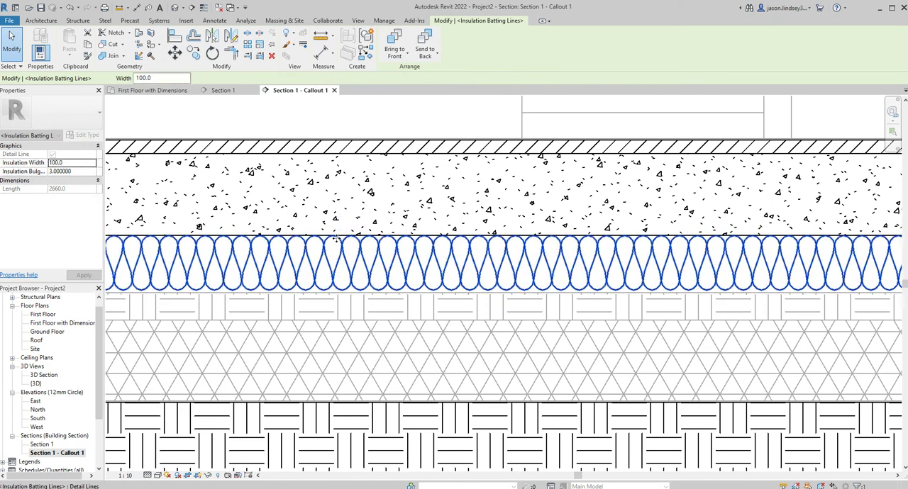
scroll(312, 298, down, 3)
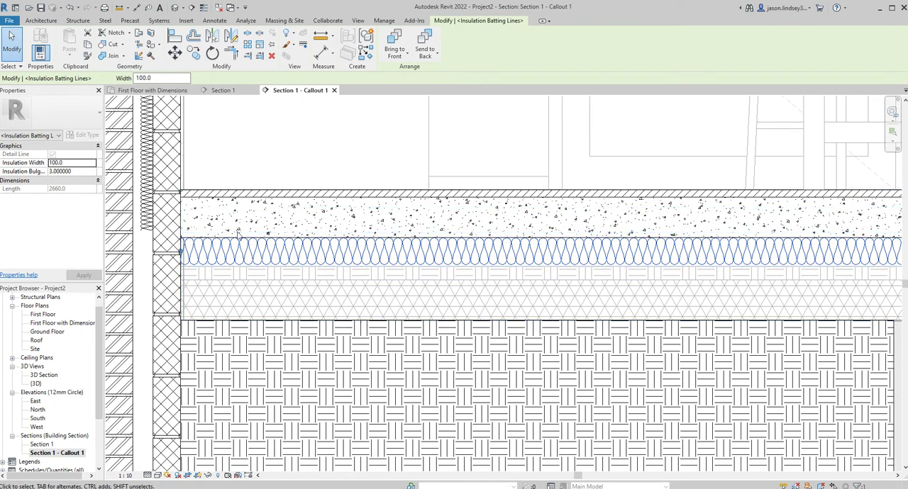
click(259, 129)
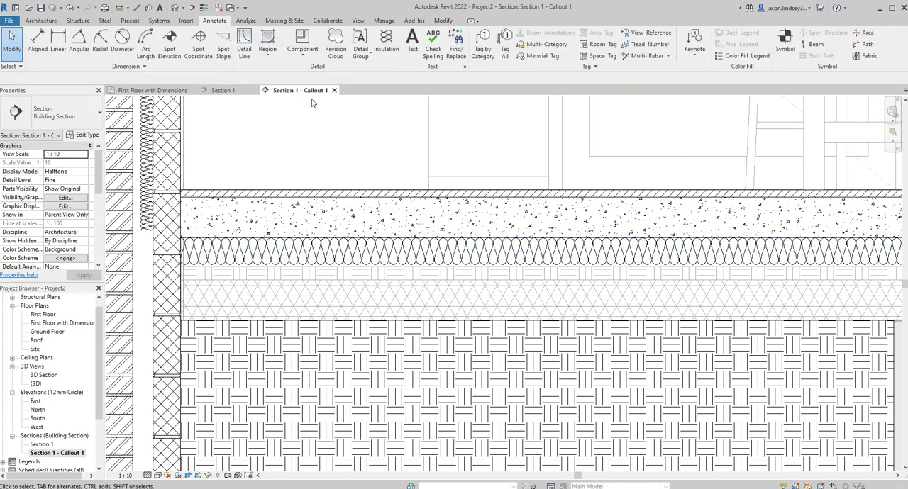
Draw a Medium Lines detail line along the underside of the floor insulation, from the callout's far edge to the blockwork
click(244, 42)
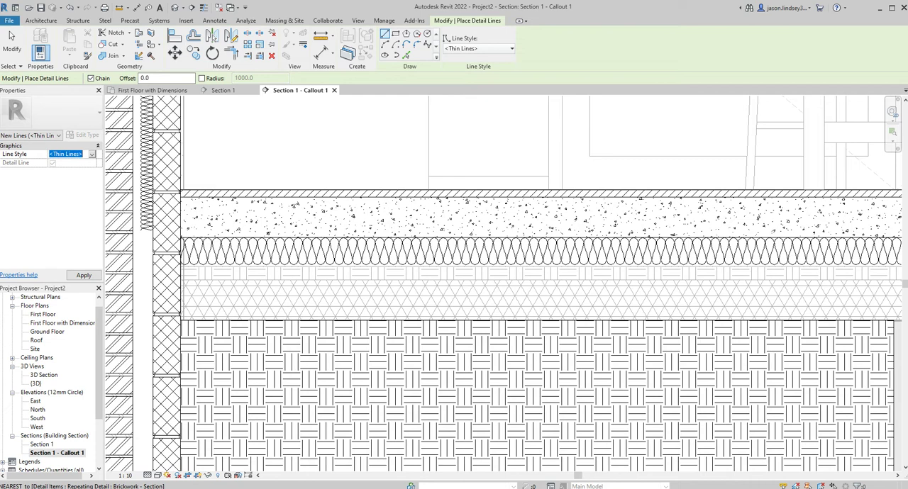
click(72, 170)
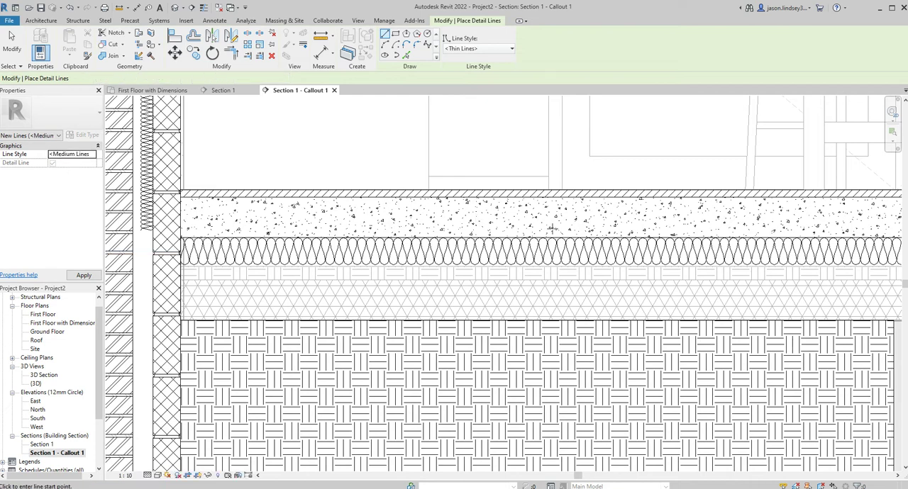
scroll(559, 232, down, 1)
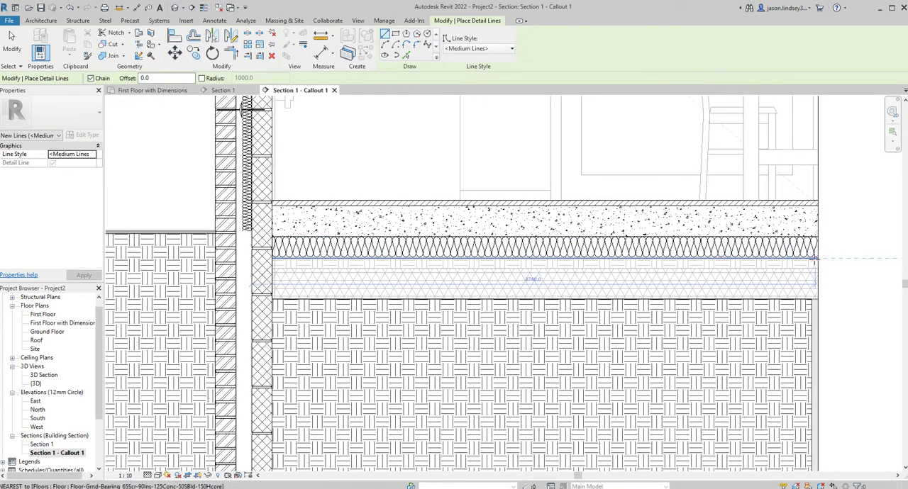
click(817, 291)
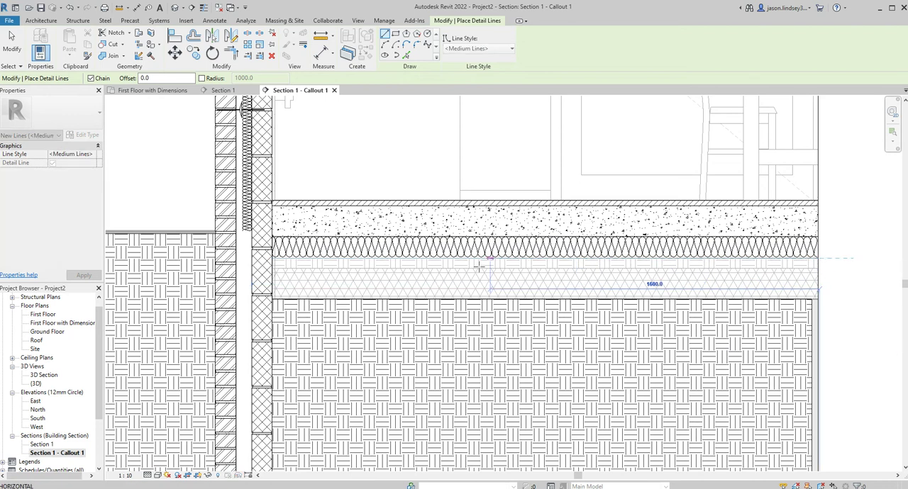
click(275, 261)
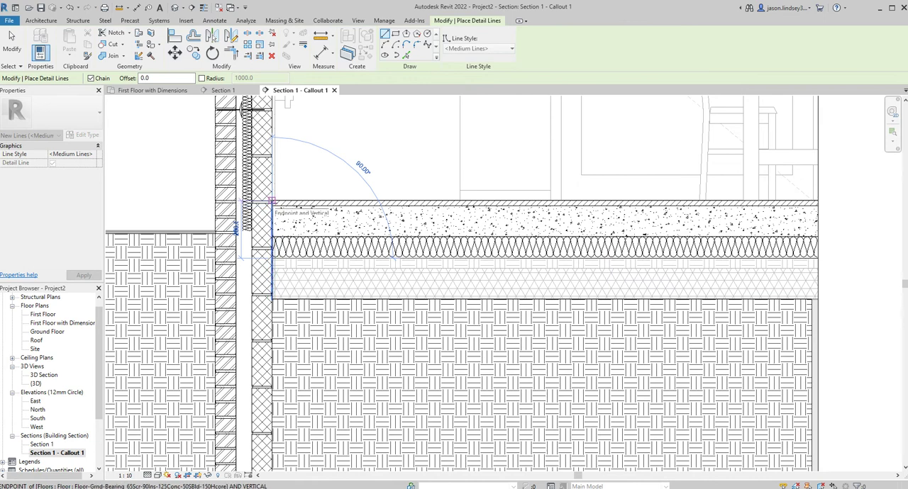
Continue the Medium Lines detail line up the blockwork's inner face to floor level and across the 100 mm blockwork to the cavity
click(273, 202)
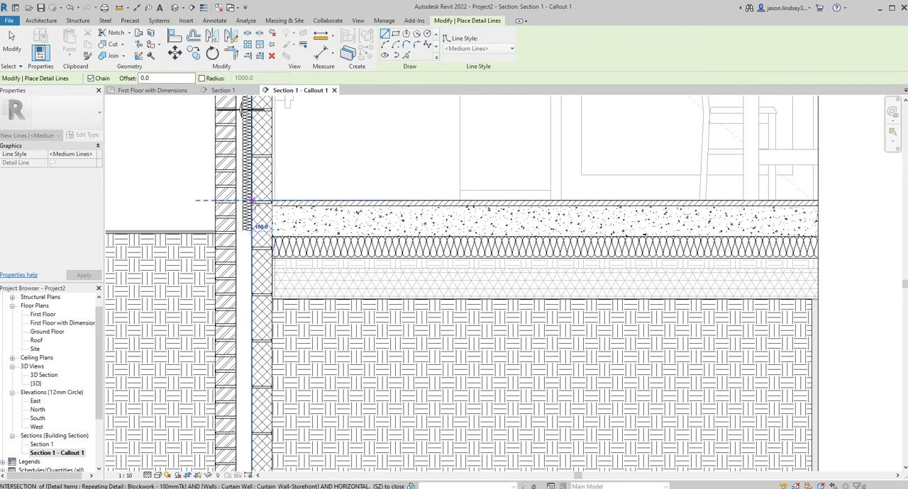
scroll(273, 236, up, 5)
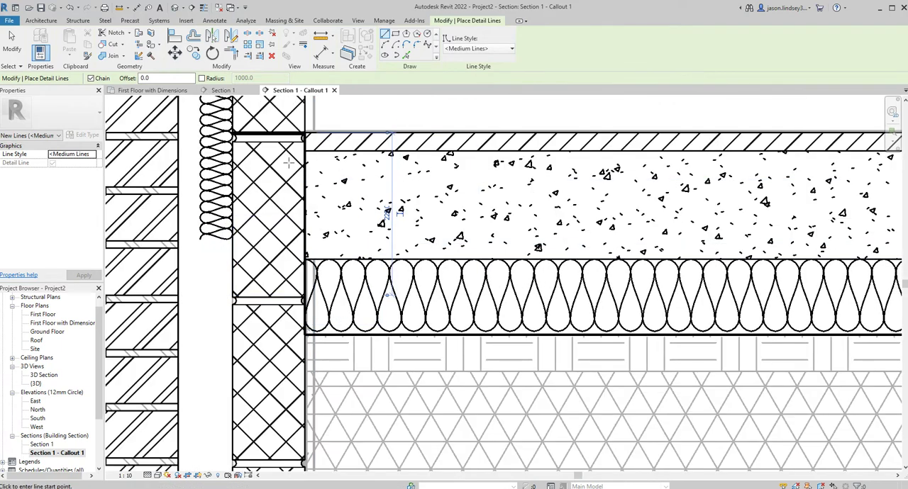
key(Escape)
key(Escape)
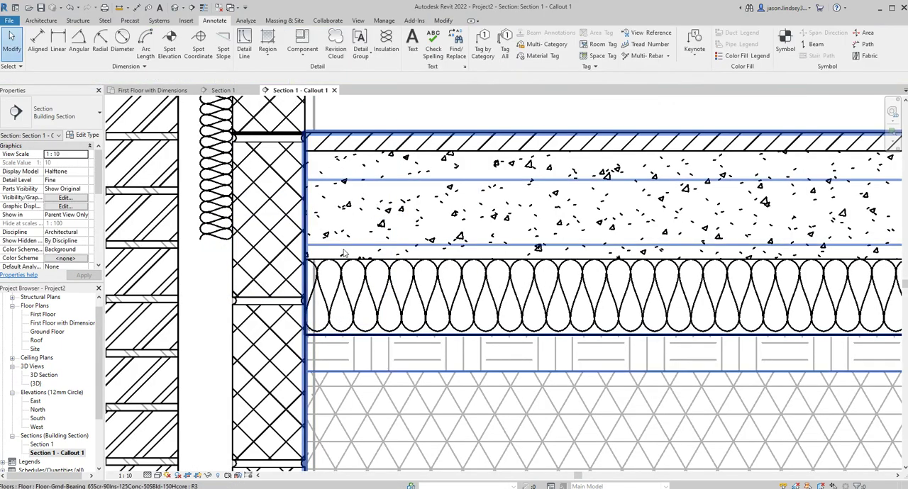
Start a filled region and duplicate its Concrete type under the name Sand
scroll(346, 184, down, 3)
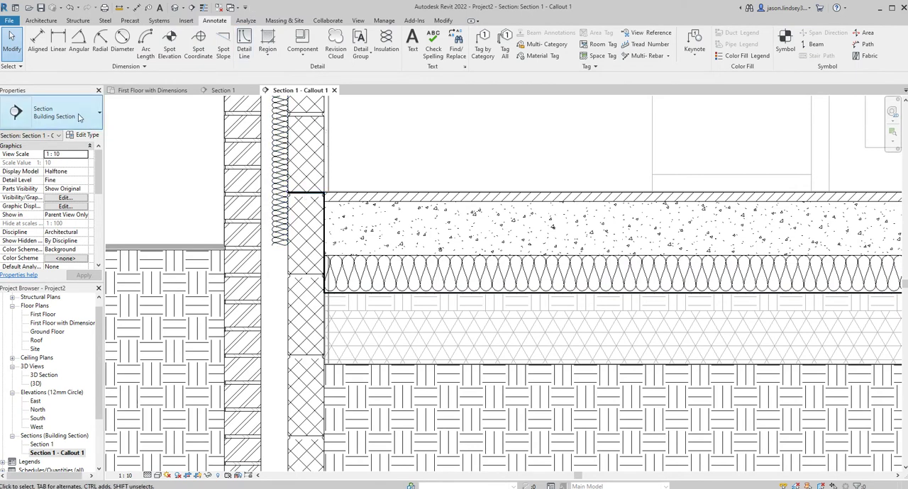
scroll(392, 303, down, 1)
middle_drag(434, 341, 337, 264)
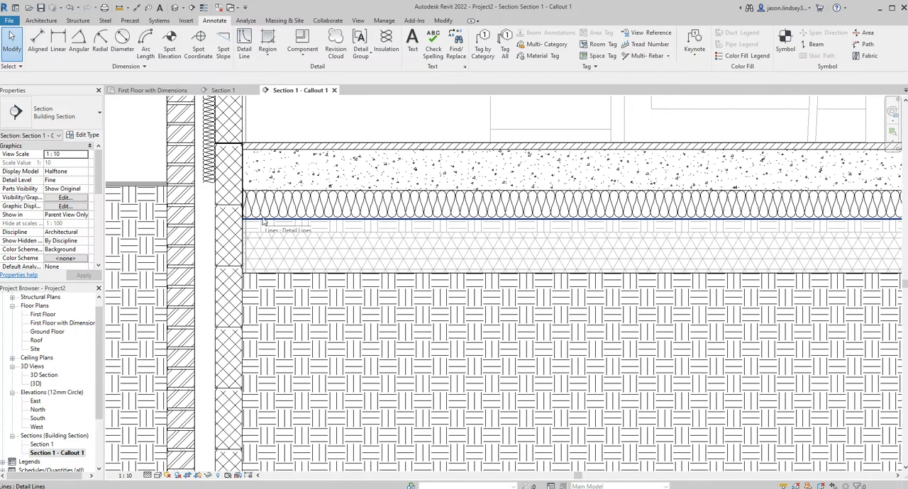
middle_drag(456, 173, 400, 179)
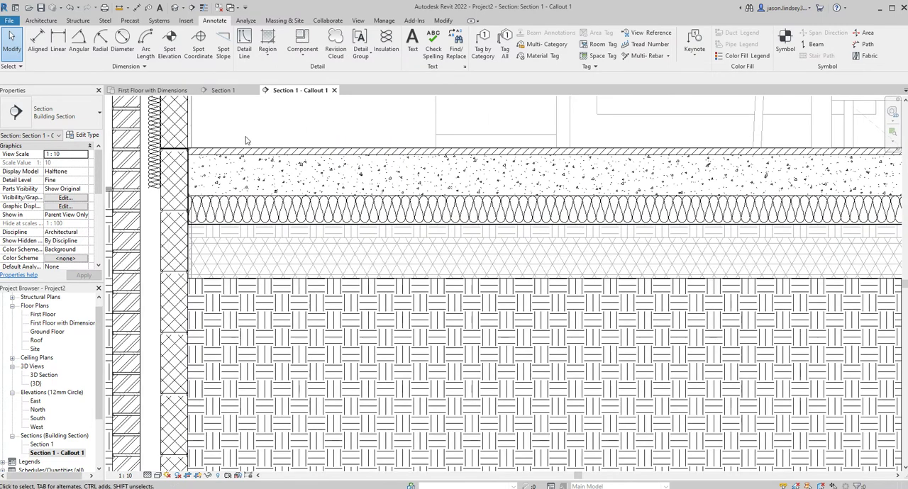
click(267, 43)
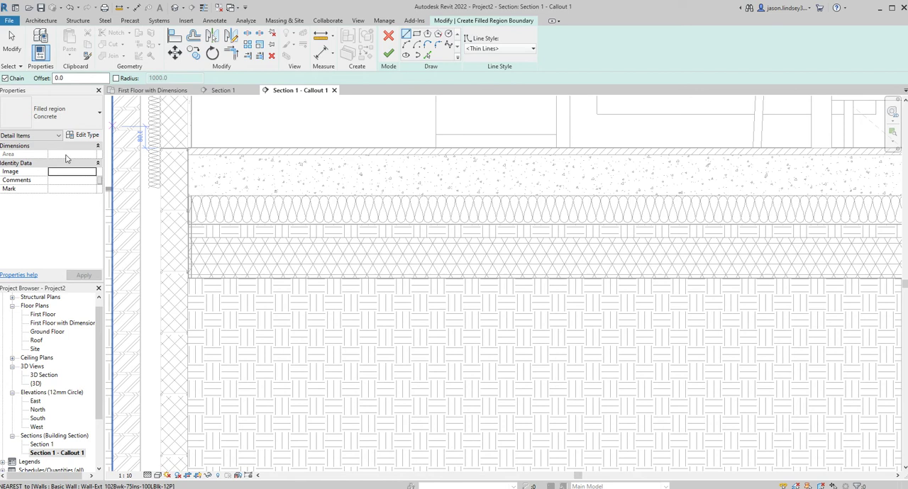
click(85, 135)
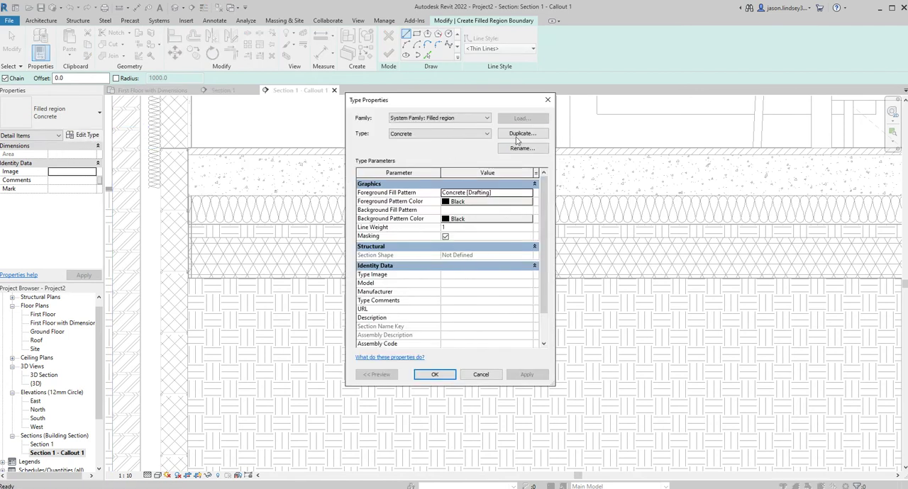
click(520, 134)
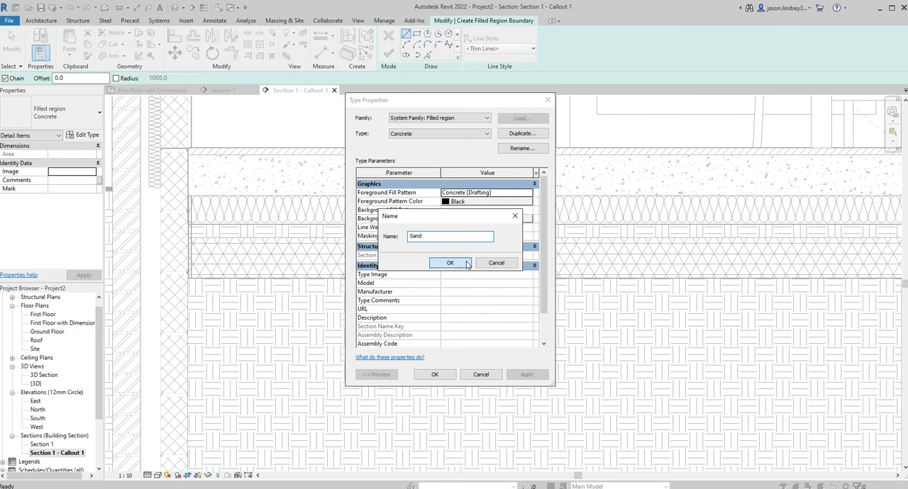
click(466, 263)
Set the Sand type's foreground fill pattern to the drafting pattern Sand - Dense
click(531, 196)
scroll(500, 234, down, 10)
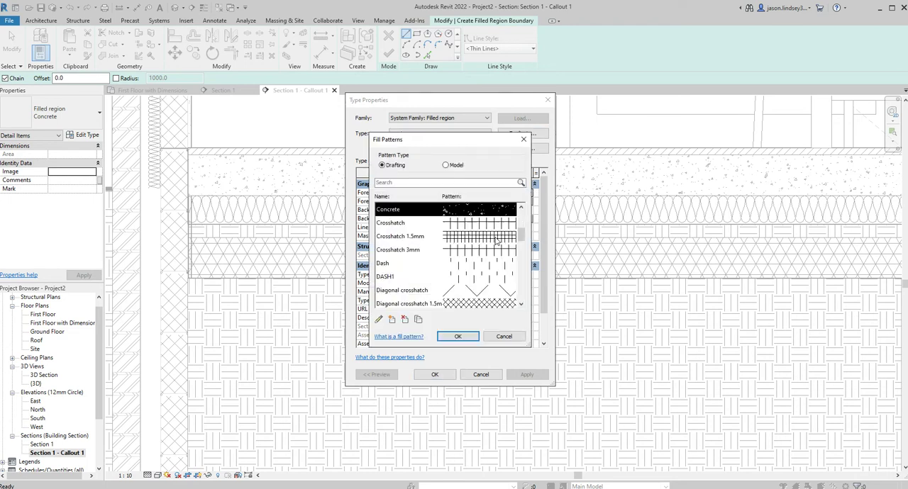
scroll(477, 258, up, 2)
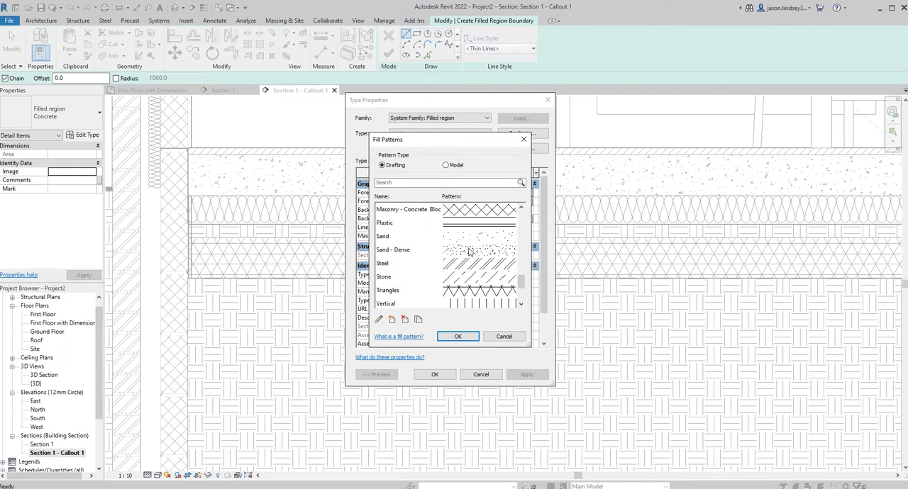
click(468, 252)
click(458, 336)
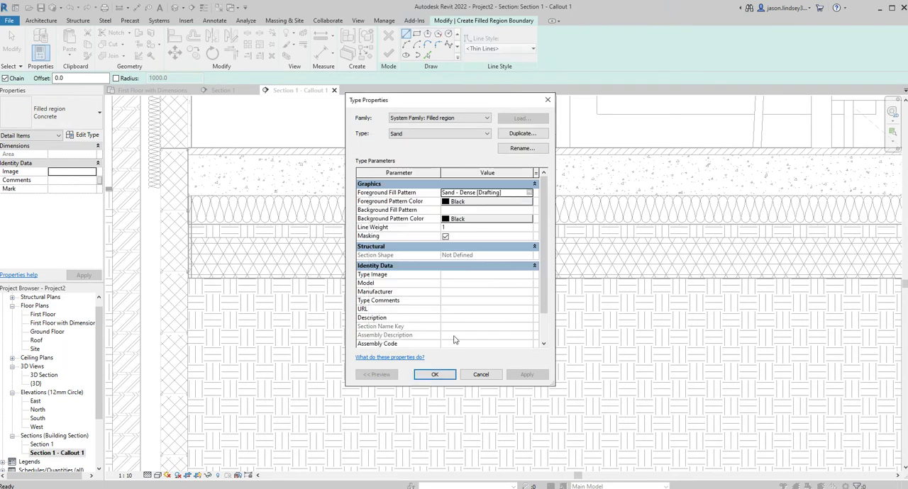
click(440, 376)
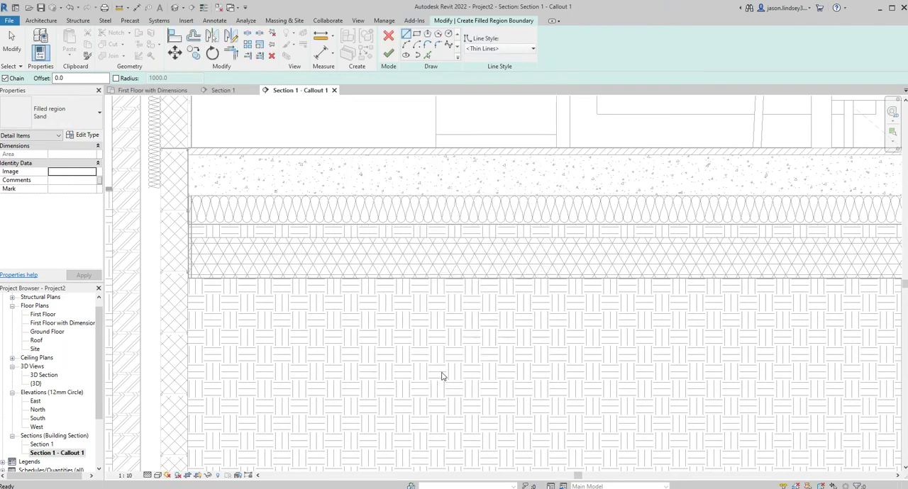
Draw a 50 mm deep rectangular Sand region beneath the floor insulation from the blockwork to the callout's far edge, and finish it
click(417, 34)
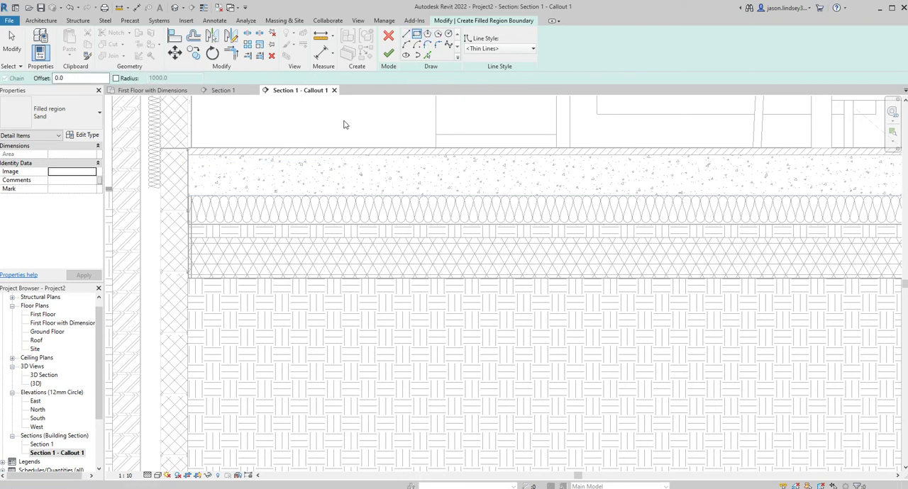
scroll(198, 237, up, 3)
click(179, 215)
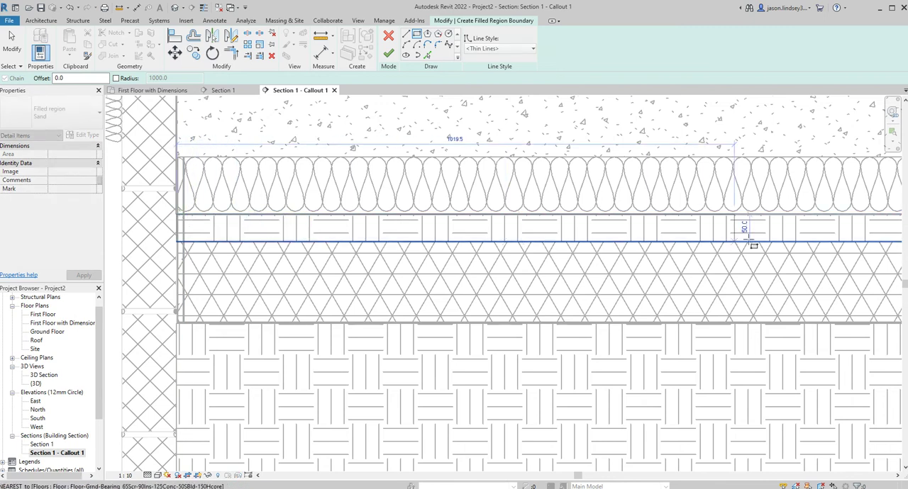
scroll(752, 237, down, 3)
middle_drag(827, 243, 376, 253)
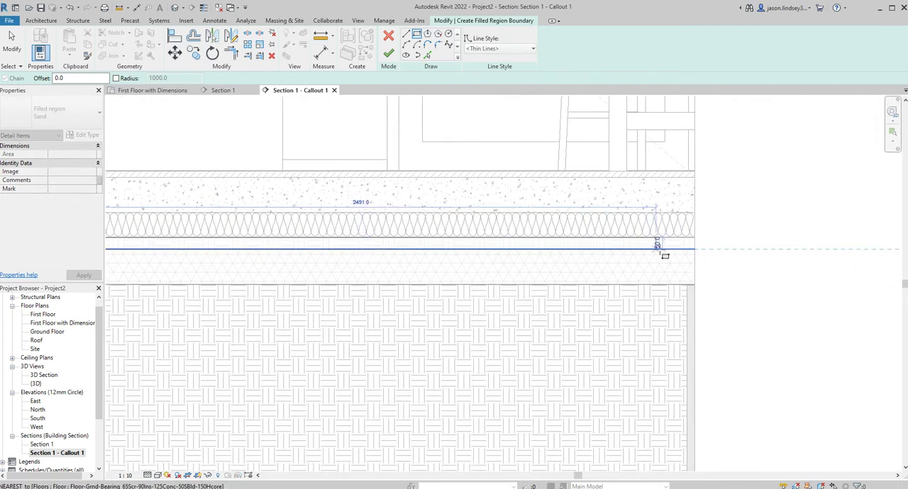
scroll(692, 249, up, 5)
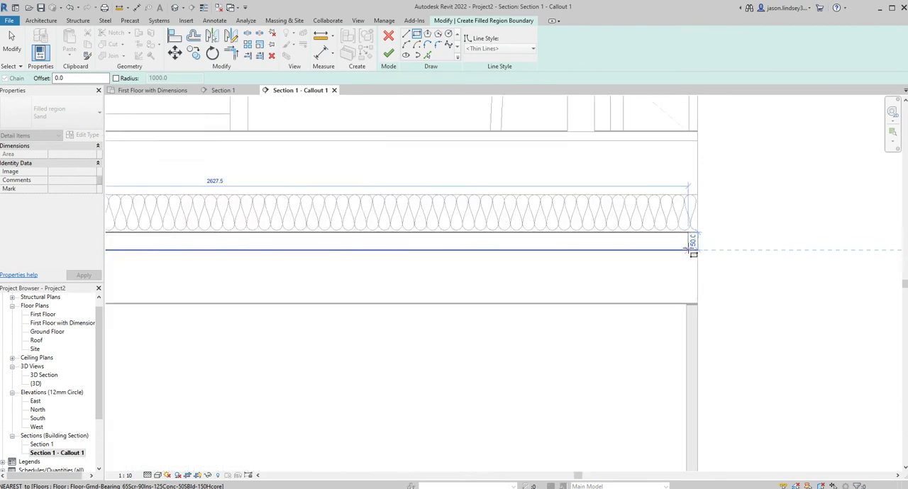
scroll(691, 250, up, 2)
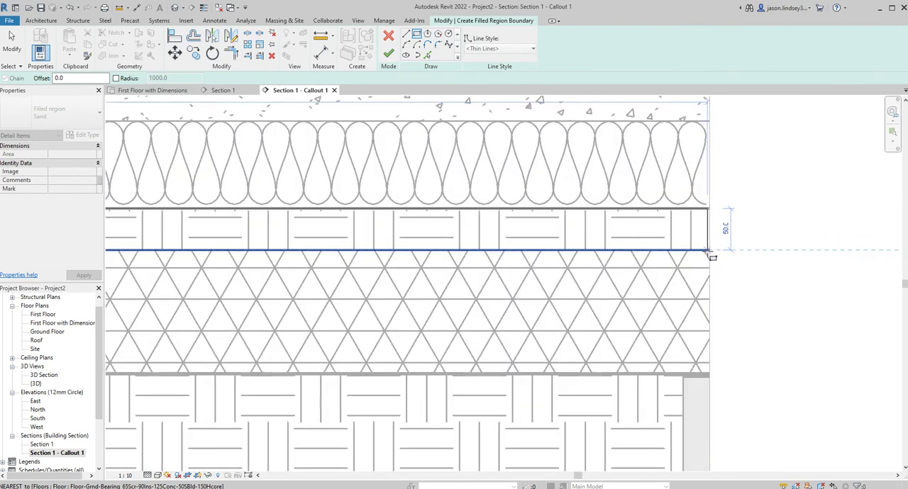
click(712, 253)
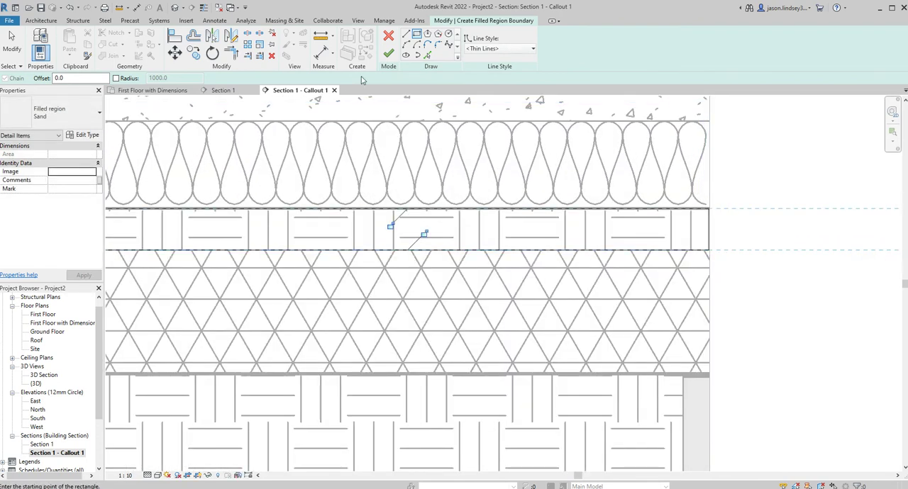
click(389, 37)
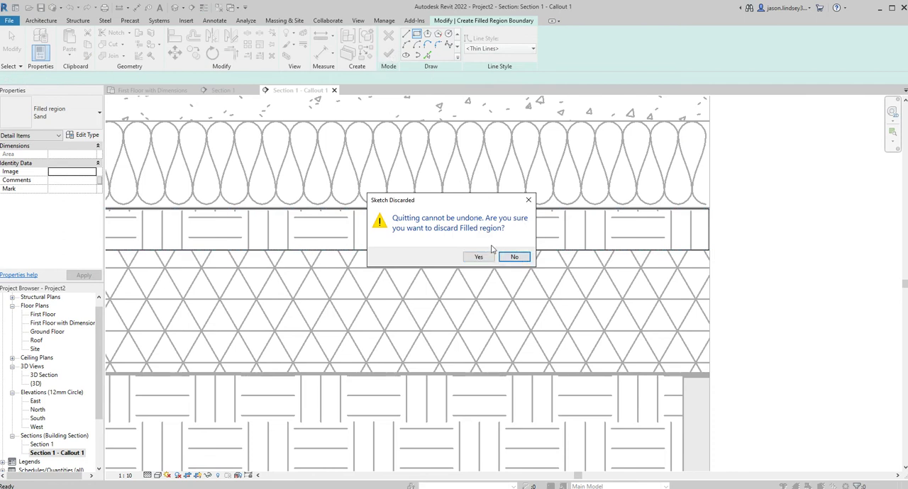
click(514, 257)
click(389, 53)
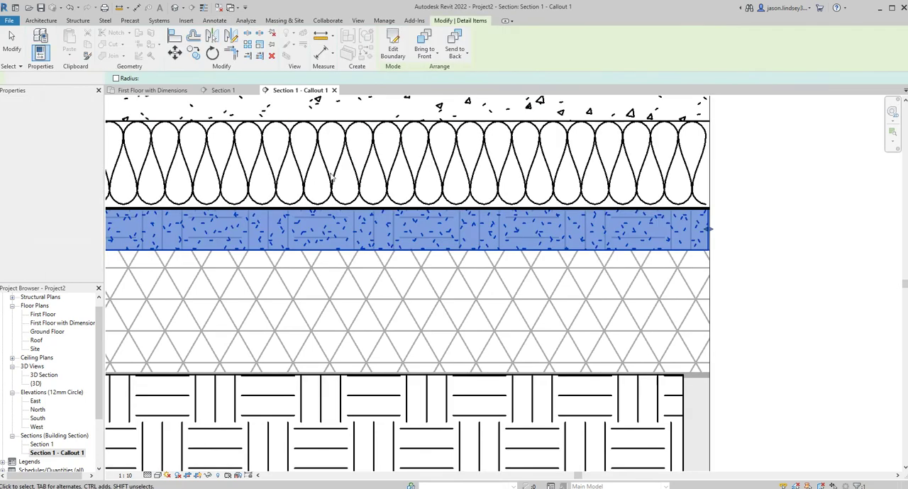
Create a 150 mm deep rectangular Concrete filled region beneath the sand layer, from the blockwork to the callout's far edge
scroll(312, 198, down, 3)
middle_drag(300, 234, 314, 219)
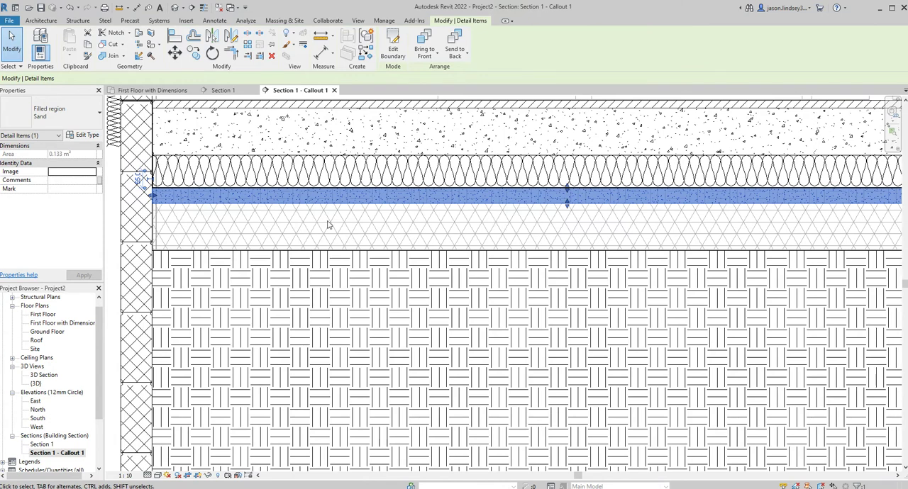
middle_drag(401, 227, 295, 229)
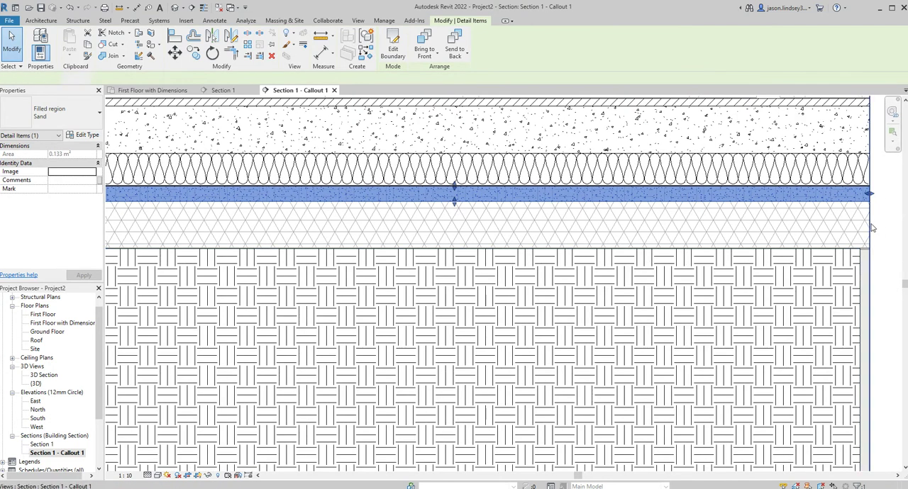
click(869, 228)
scroll(282, 219, down, 2)
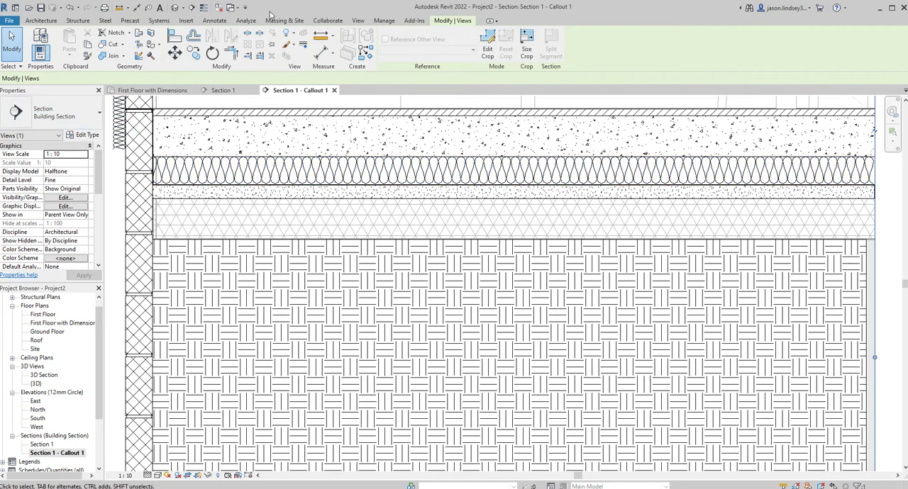
click(210, 21)
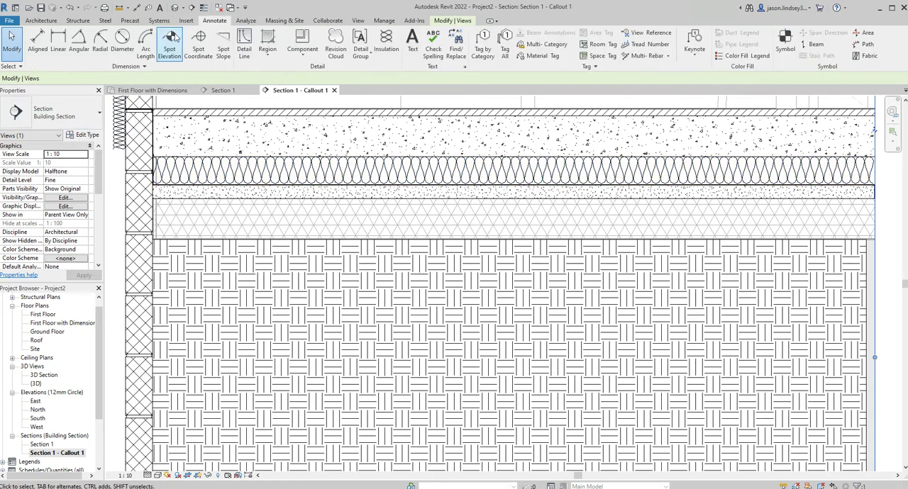
click(267, 50)
click(245, 78)
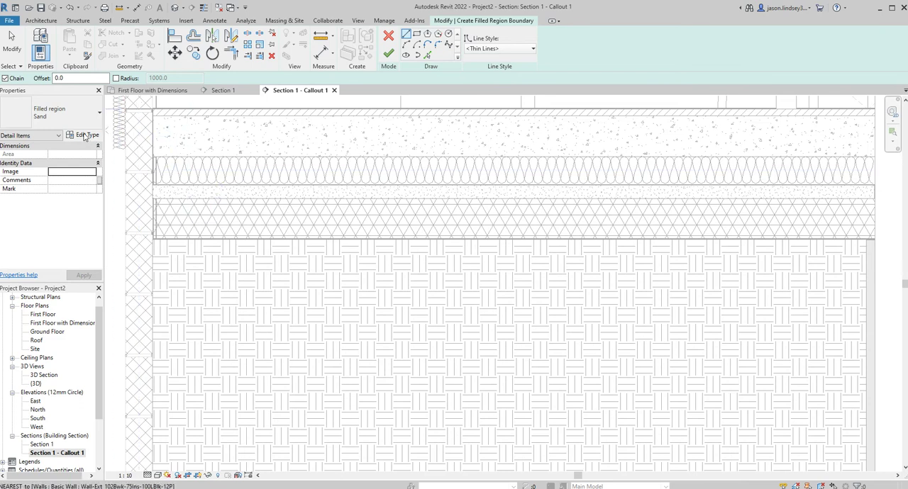
click(67, 113)
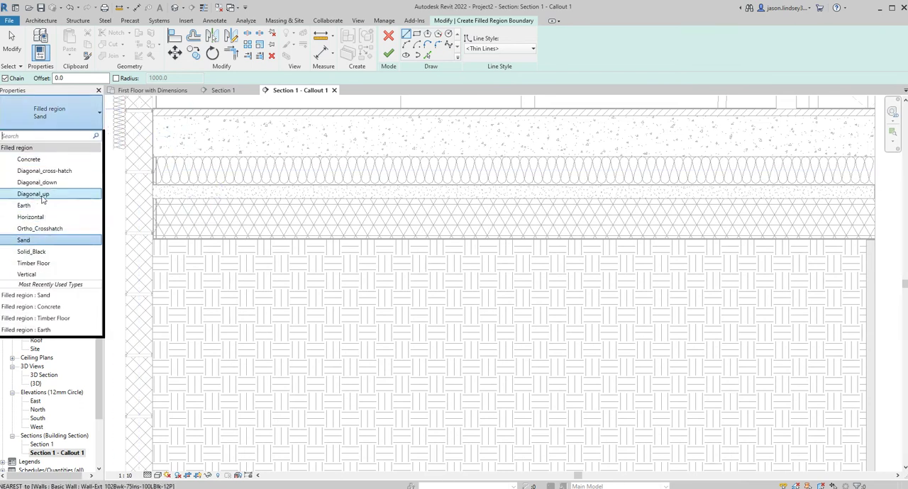
click(30, 159)
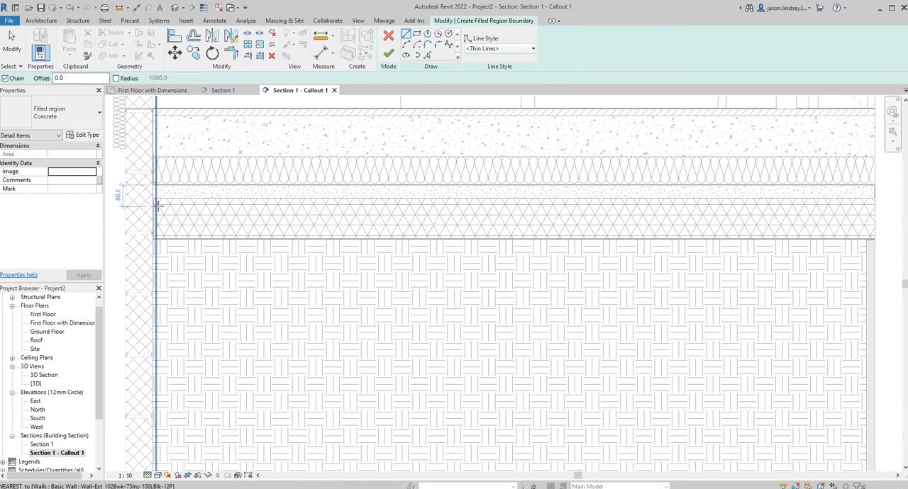
click(417, 34)
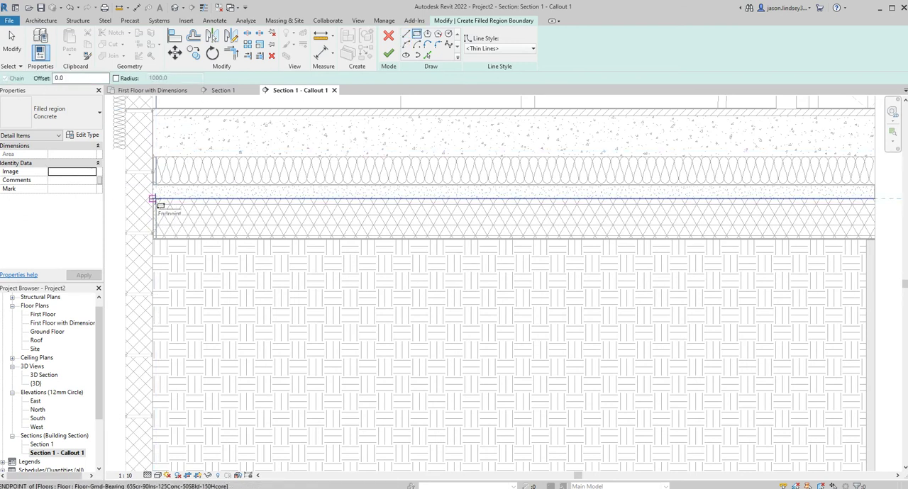
click(152, 199)
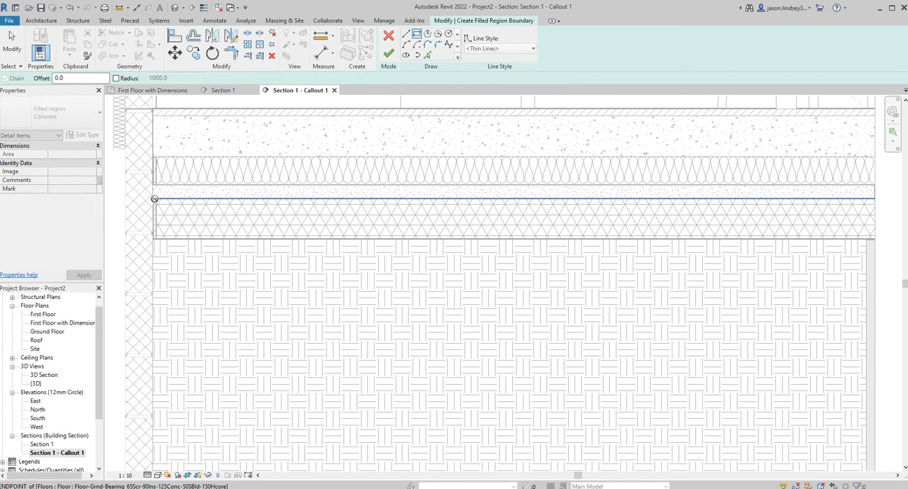
click(875, 239)
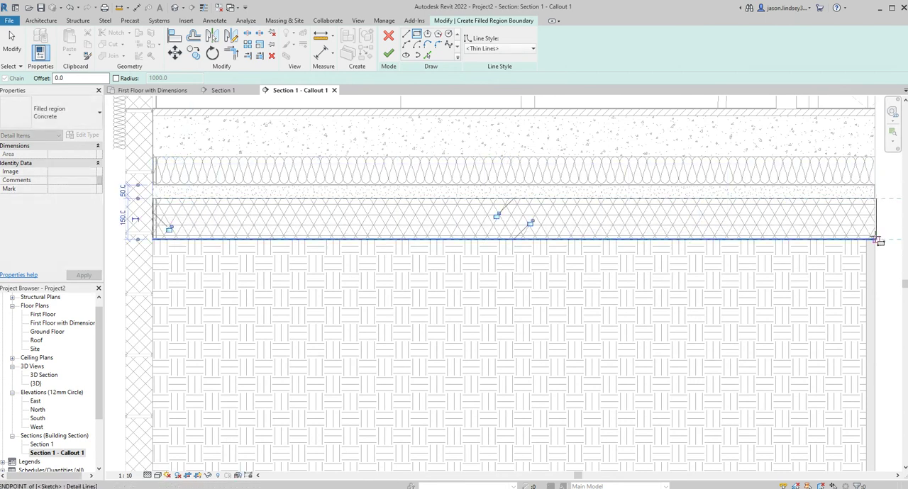
click(389, 54)
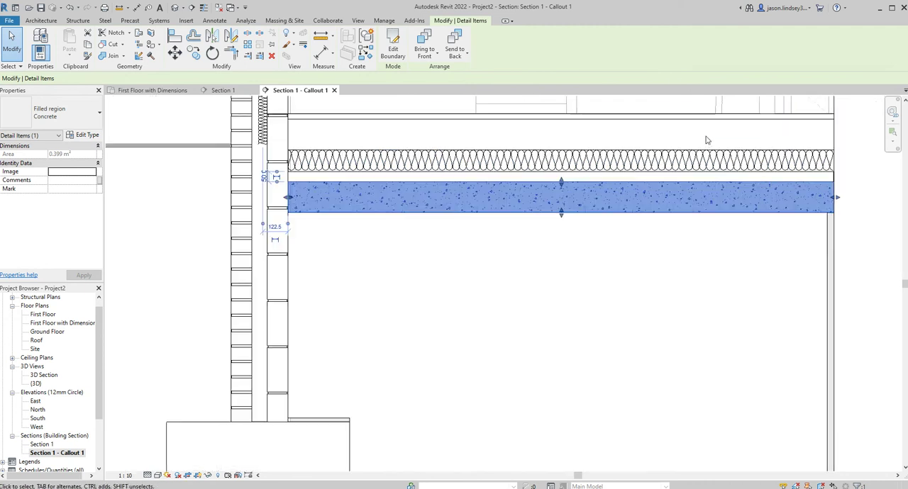
click(855, 183)
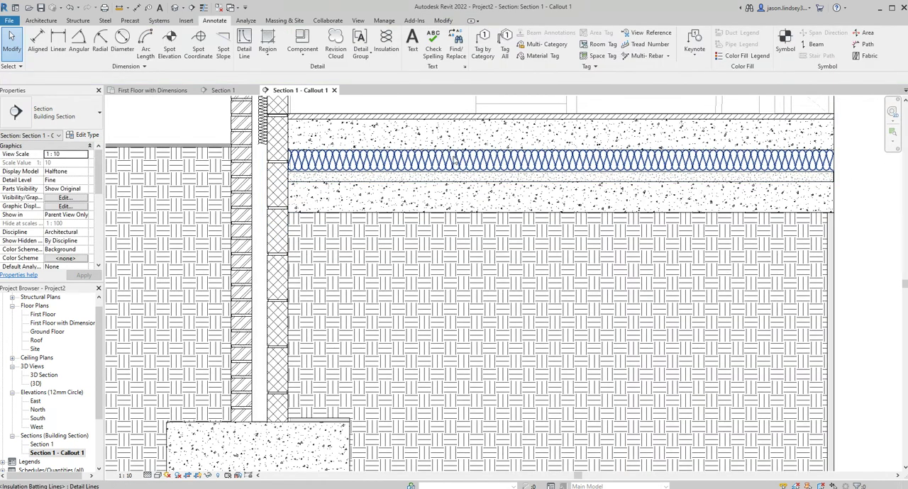
scroll(370, 117, down, 2)
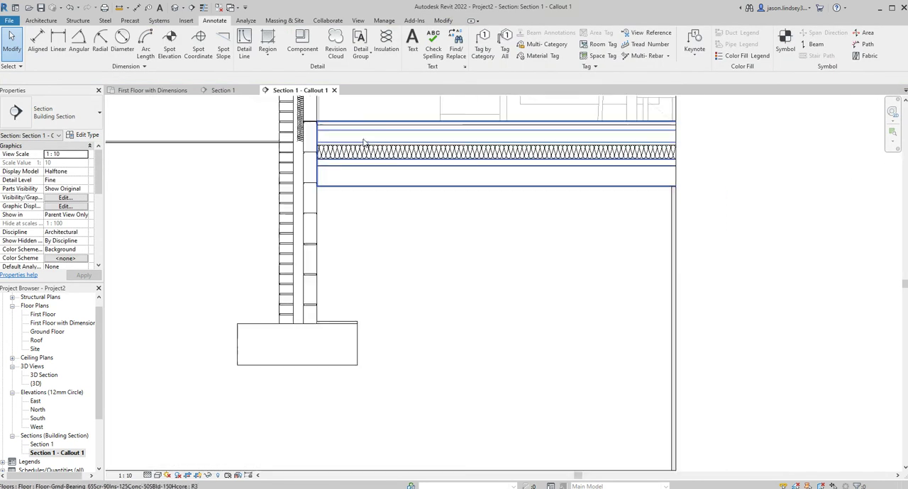
middle_drag(369, 114, 440, 177)
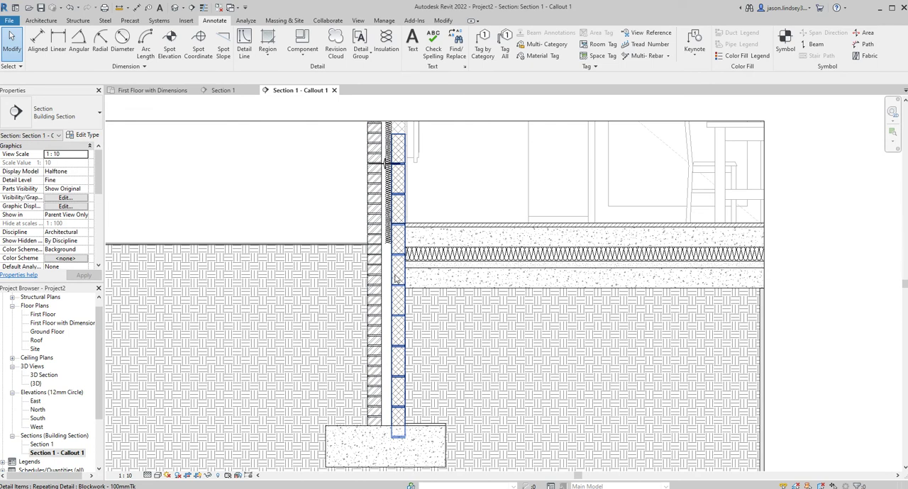
Set the callout view's Display Model to Do not display and turn off the visibility of its crop region
scroll(484, 172, down, 1)
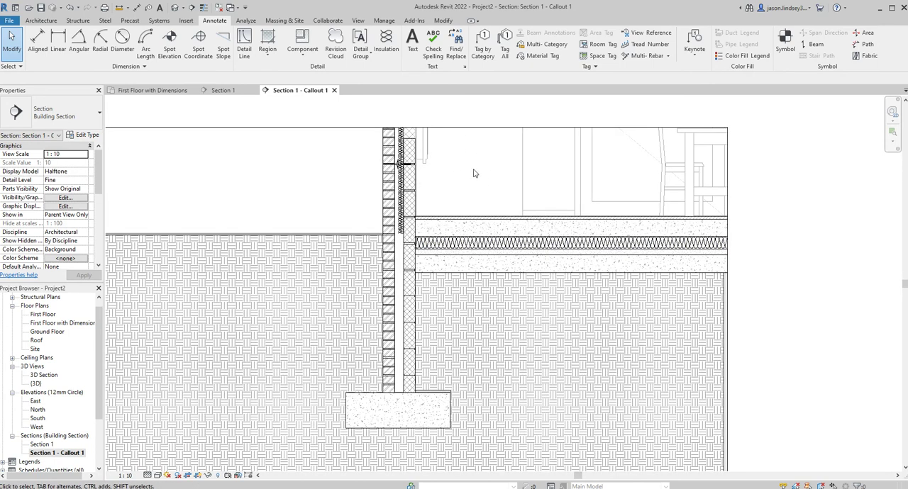
scroll(490, 160, down, 2)
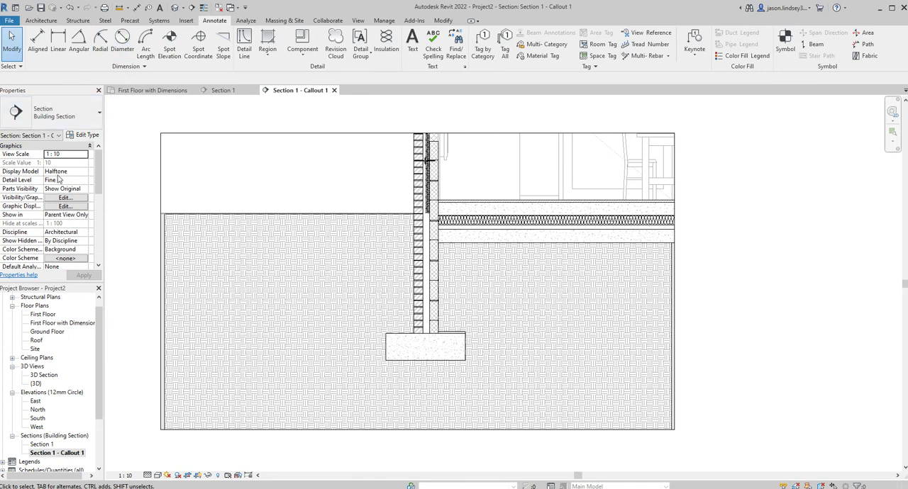
click(86, 172)
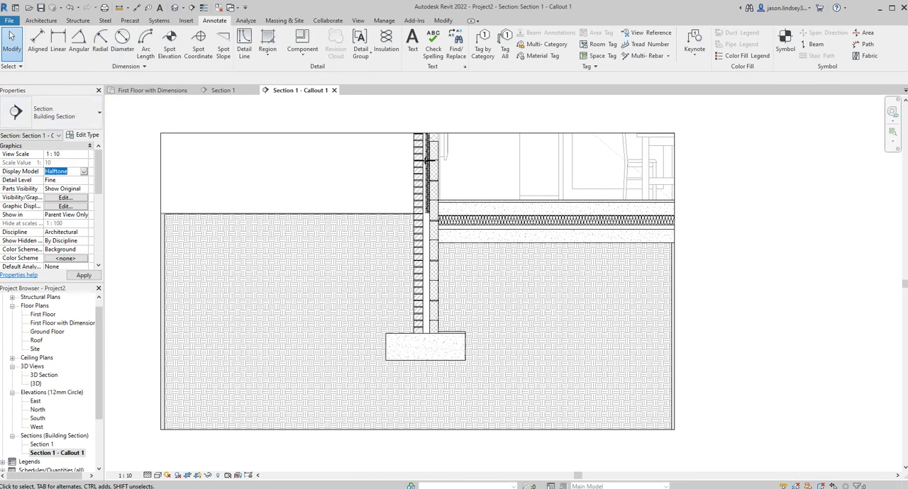
click(88, 277)
scroll(69, 217, down, 5)
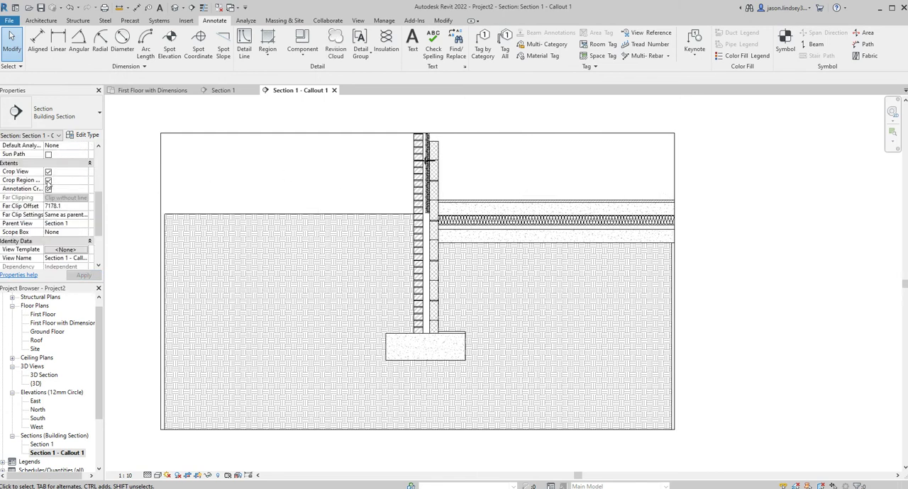
click(83, 276)
scroll(530, 169, down, 1)
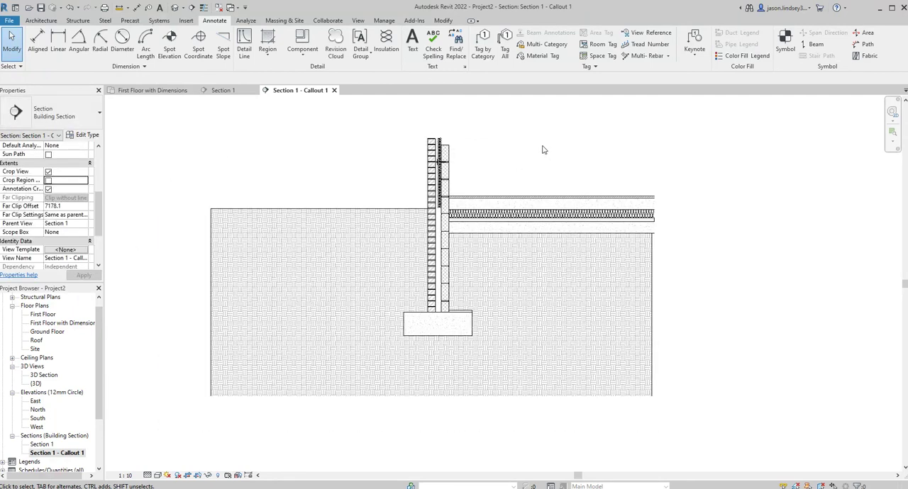
Place a 2.5mm Arial text note reading "Timber Flooring" beyond the far end of the floor build-up, just above floor level
scroll(530, 151, up, 1)
middle_drag(478, 162, 523, 153)
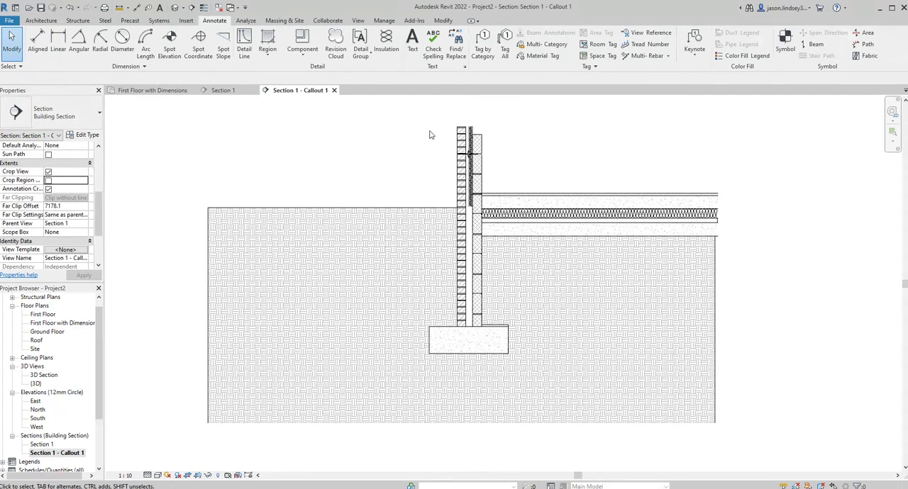
click(410, 44)
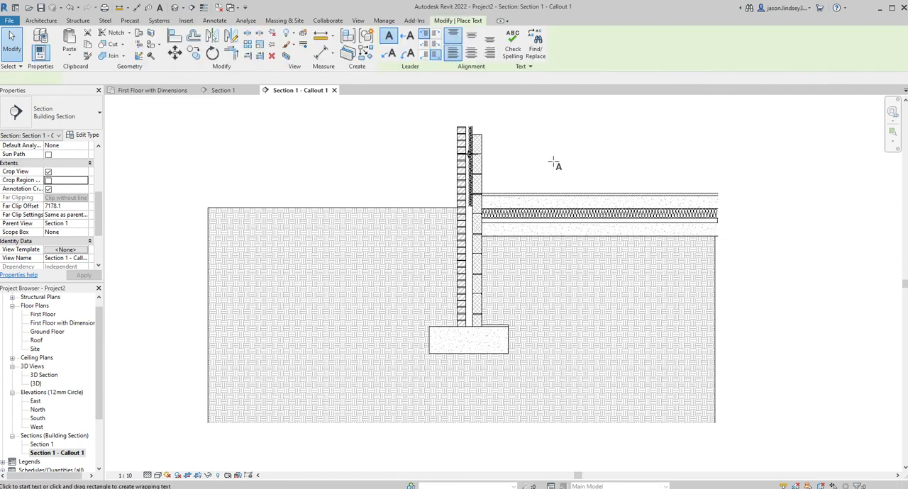
drag(743, 180, 846, 187)
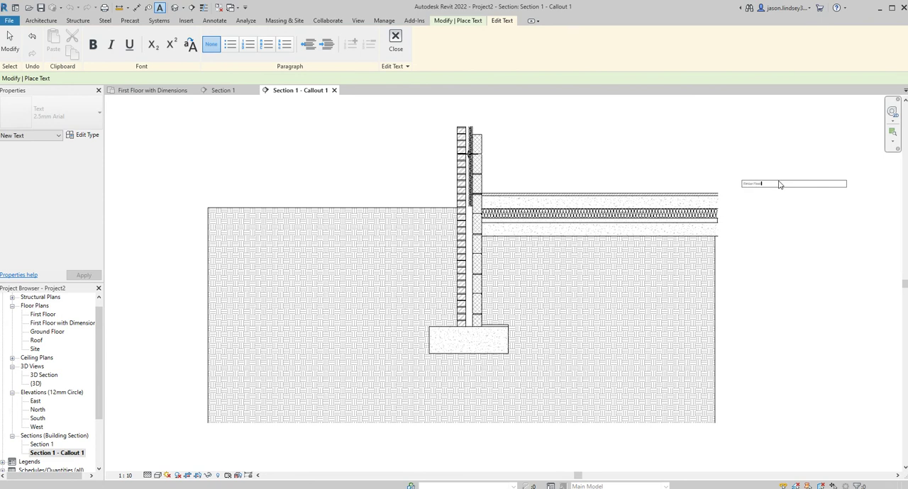
scroll(776, 192, up, 5)
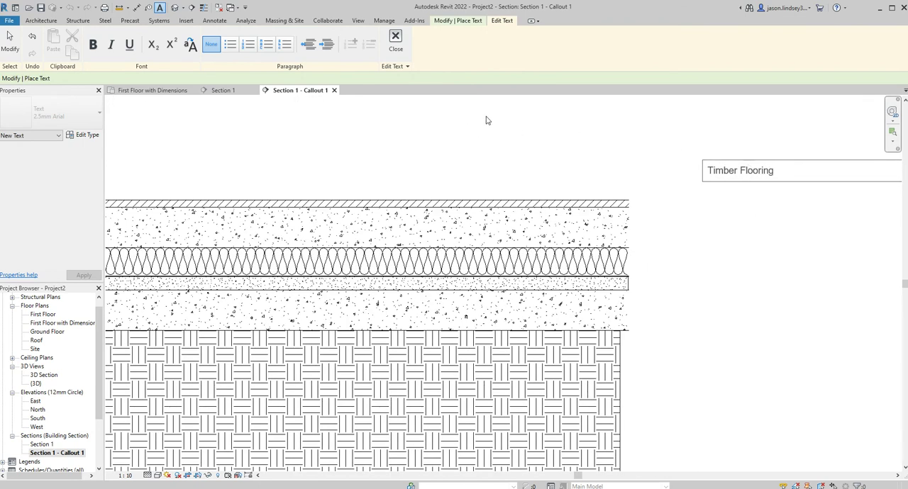
click(396, 44)
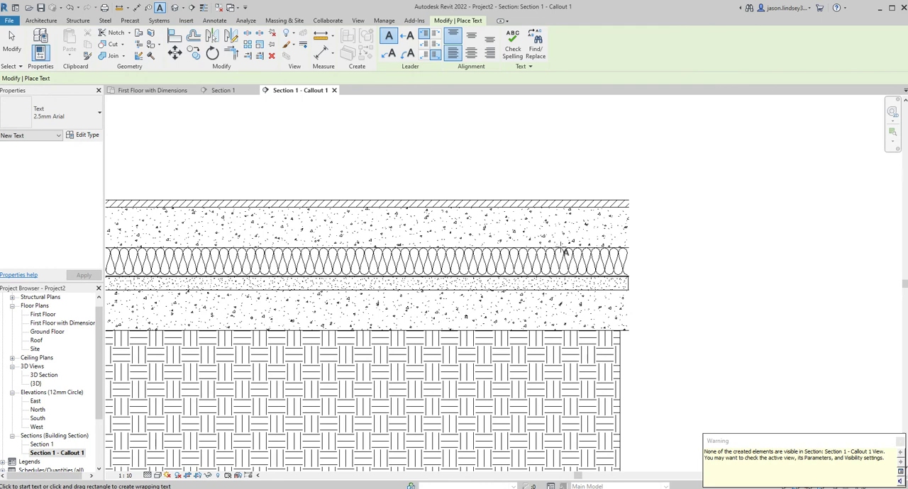
click(899, 442)
scroll(683, 208, down, 6)
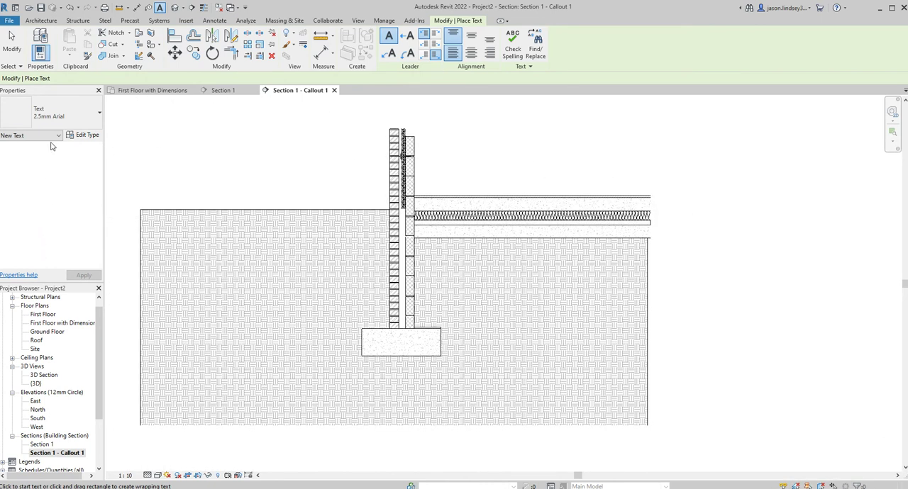
key(Escape)
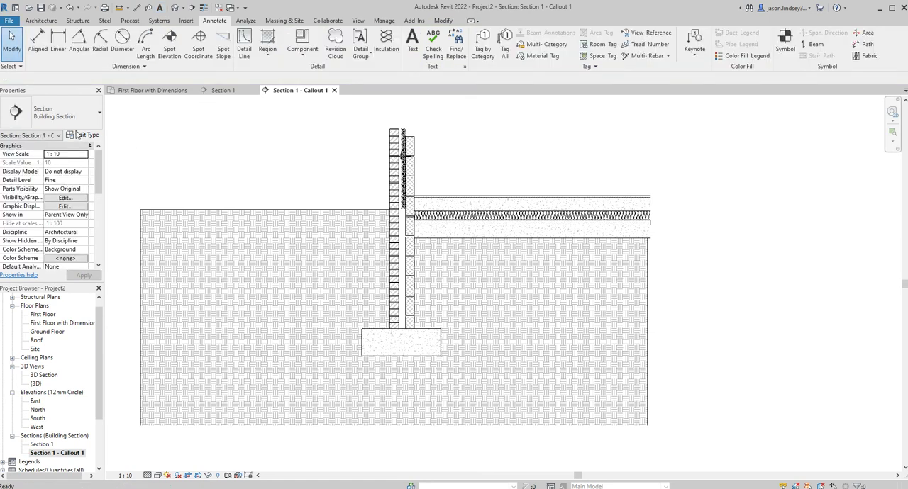
Widen the callout's crop region past the Timber Flooring note and hide the crop boundary again
click(48, 206)
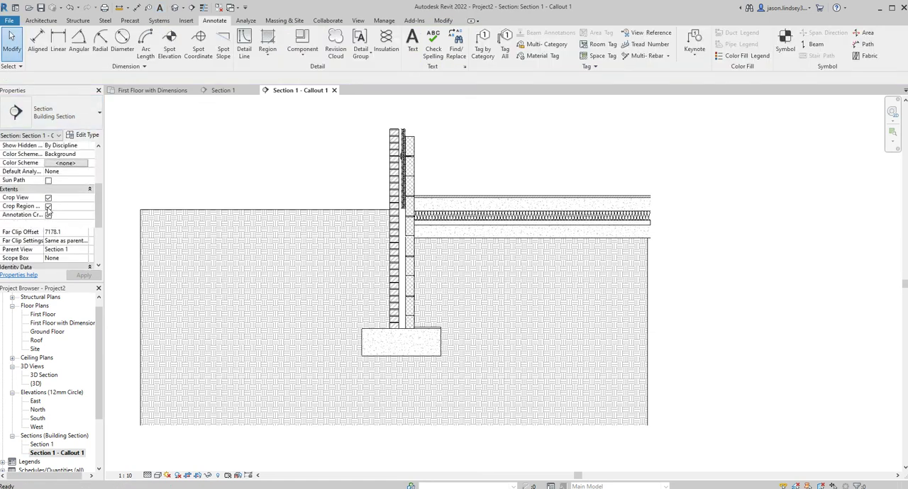
click(648, 183)
drag(651, 279, 780, 255)
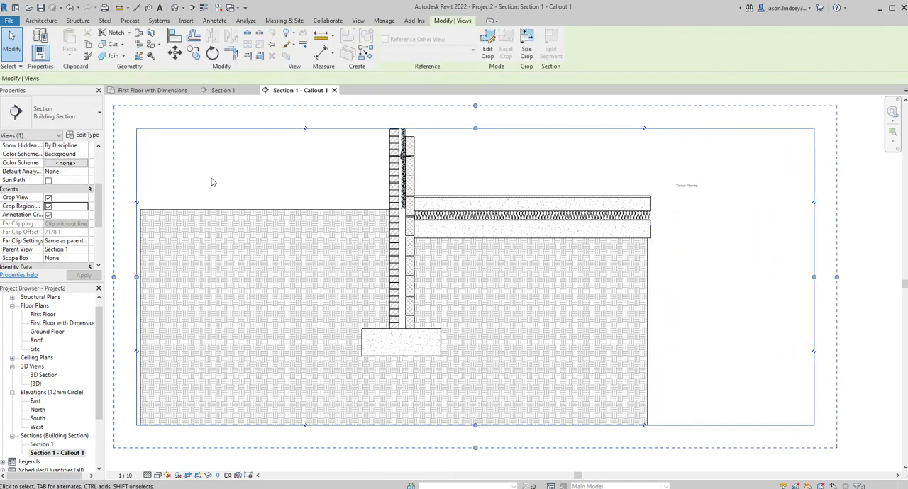
click(48, 207)
scroll(435, 183, down, 1)
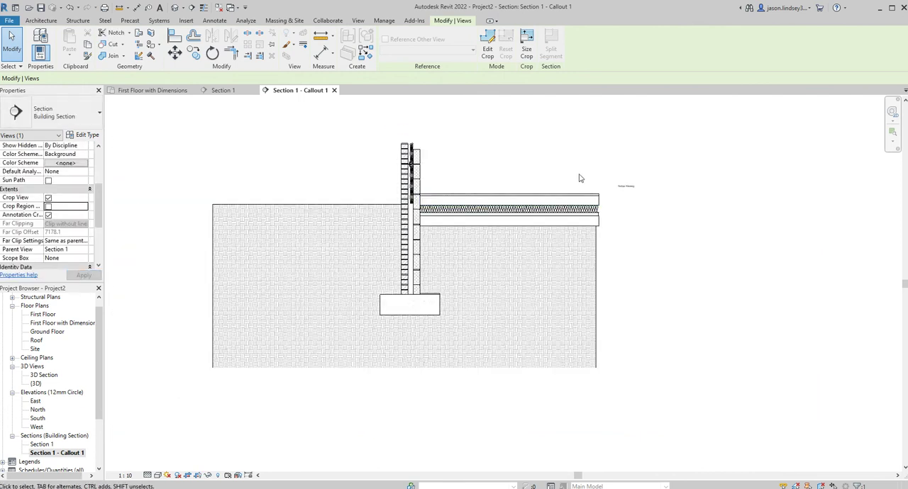
Draw a Medium Lines detail line as a leader from the Timber Flooring note to the upper end corner of the flooring layer
scroll(653, 183, up, 4)
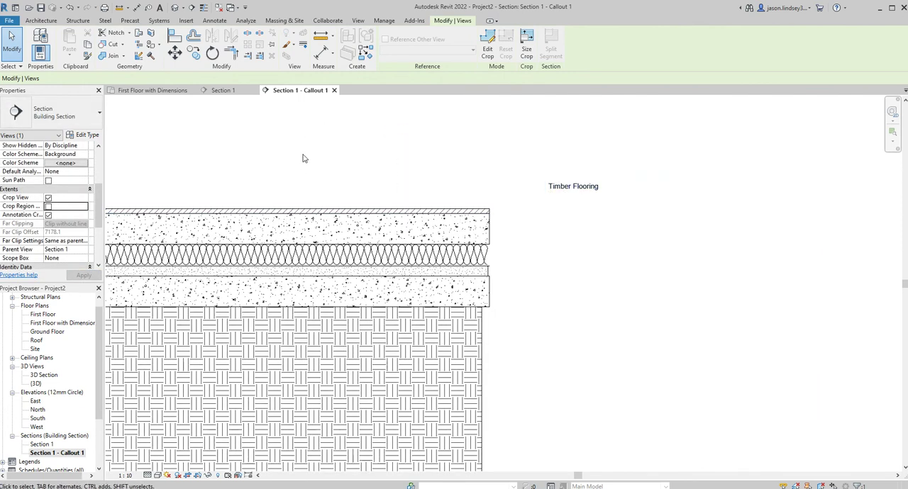
click(208, 22)
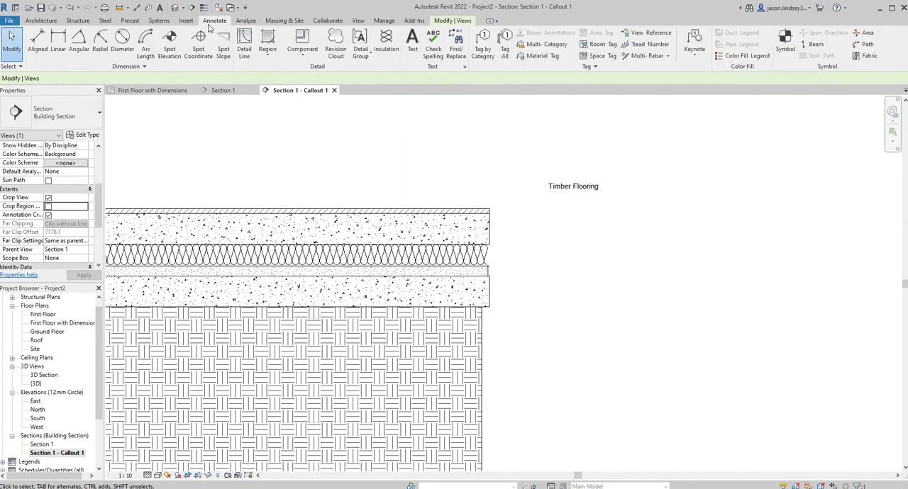
click(242, 44)
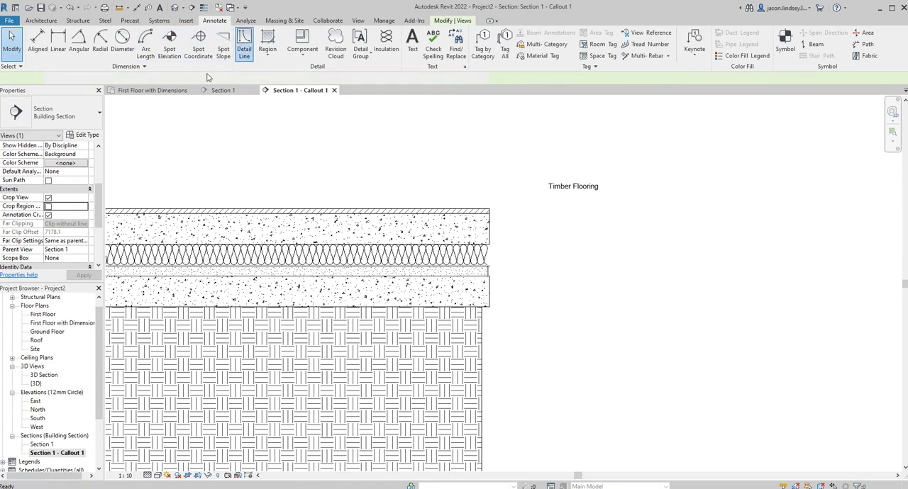
click(548, 187)
click(490, 209)
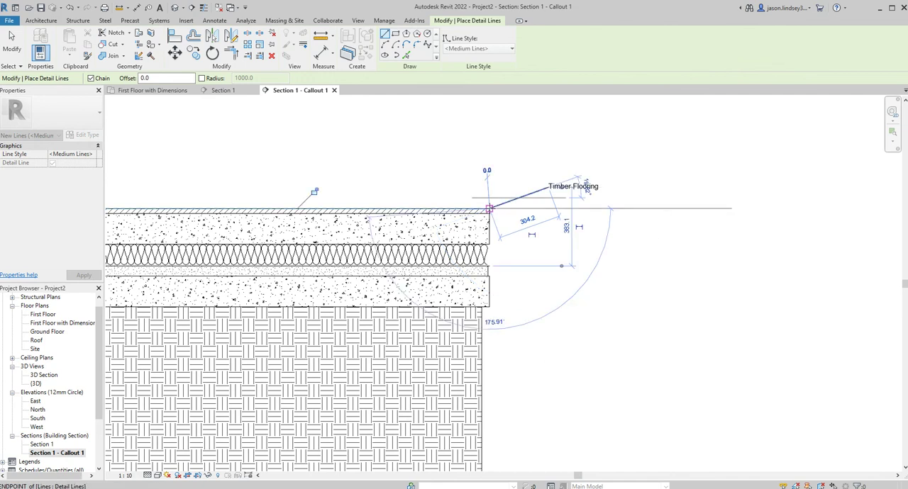
key(Escape)
key(Escape)
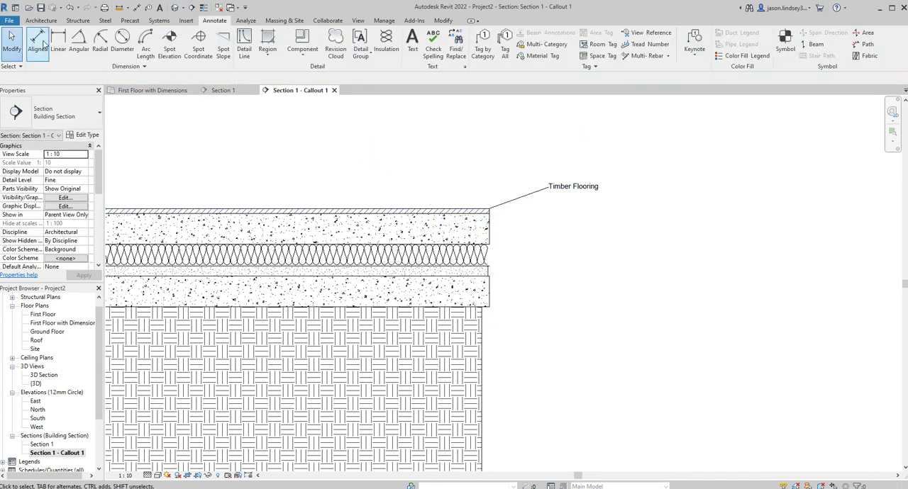
Add an aligned dimension string across the floor build-up, from the timber surface through the insulation centreline and sand to the concrete's underside, beside the floor's end
click(38, 42)
scroll(487, 213, up, 3)
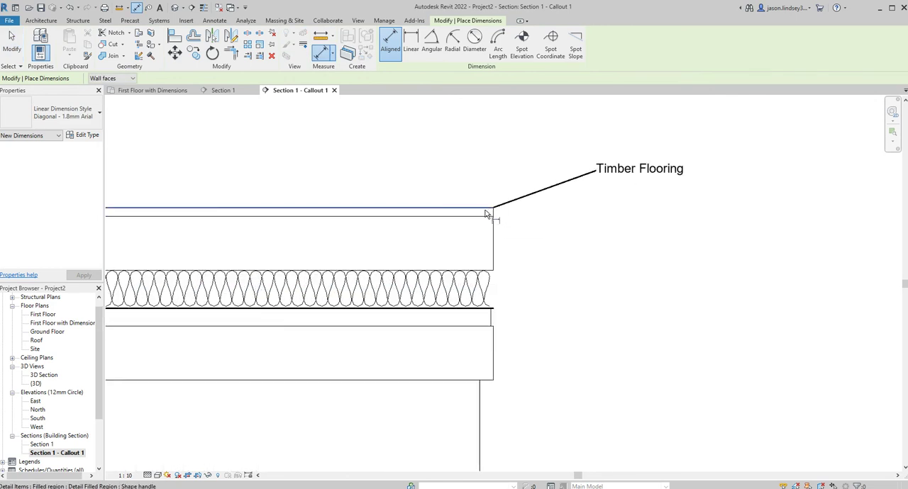
click(491, 219)
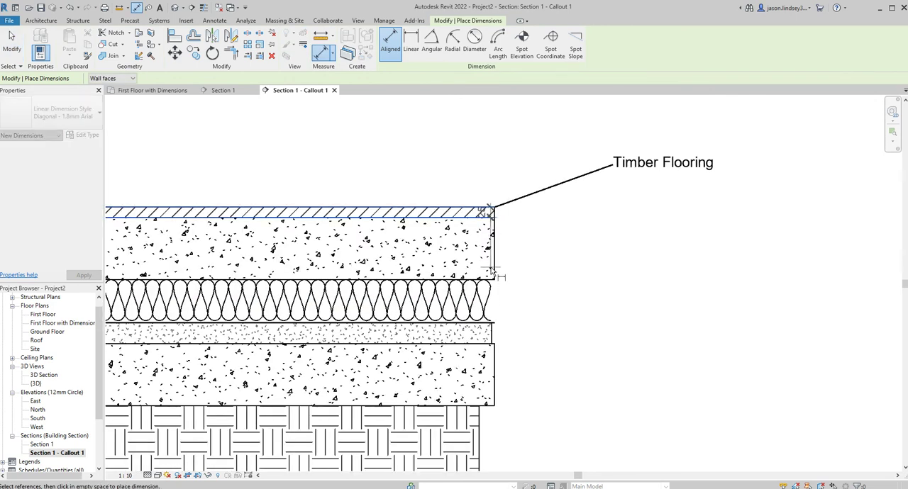
click(494, 326)
click(494, 344)
click(494, 403)
click(482, 282)
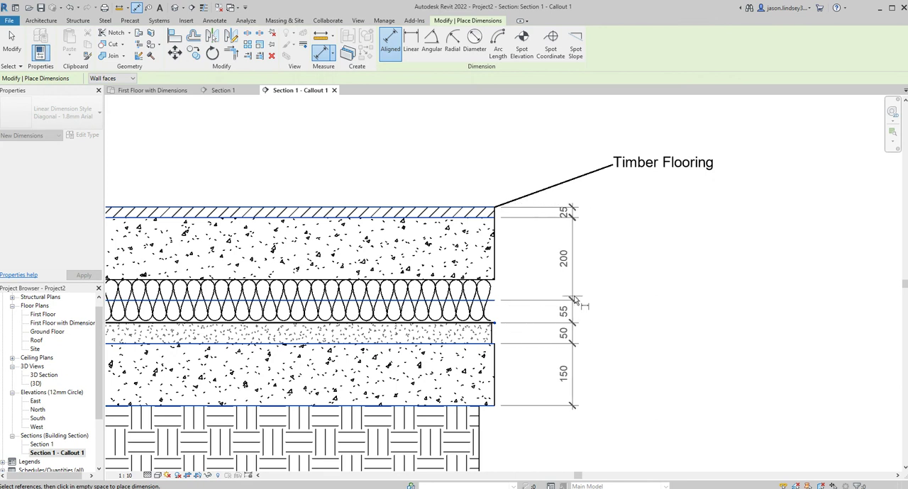
click(583, 305)
scroll(586, 282, down, 5)
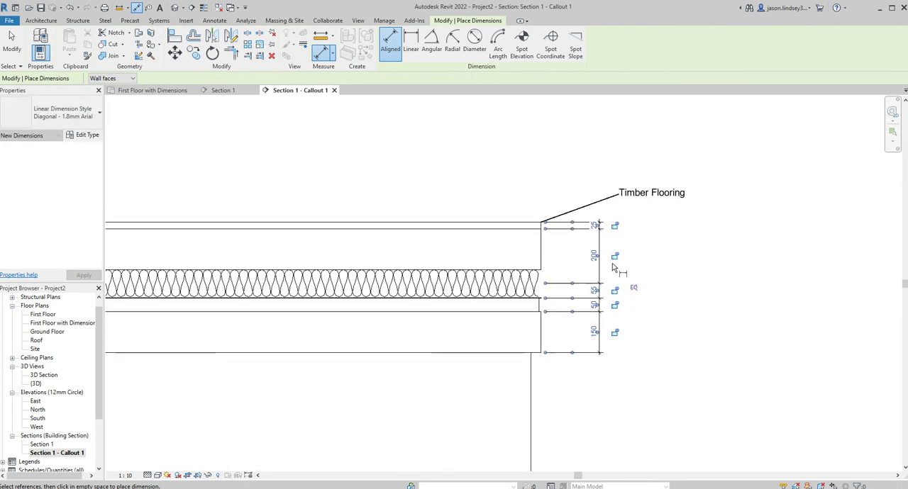
mouse_move(295, 203)
middle_down()
mouse_move(464, 205)
mouse_move(421, 211)
mouse_move(497, 176)
middle_up()
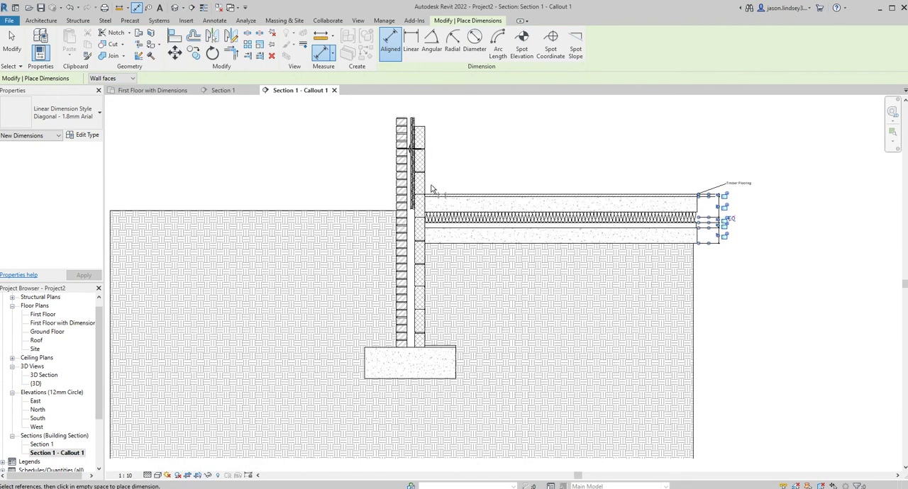
scroll(431, 190, down, 1)
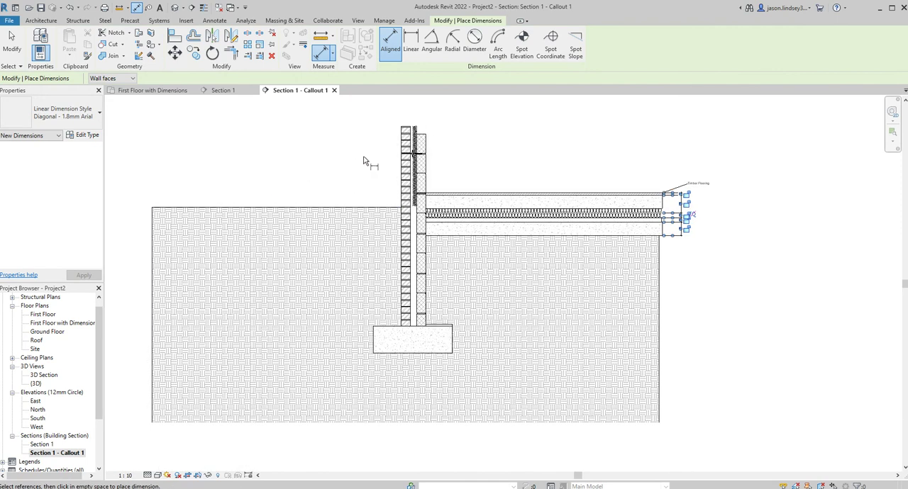